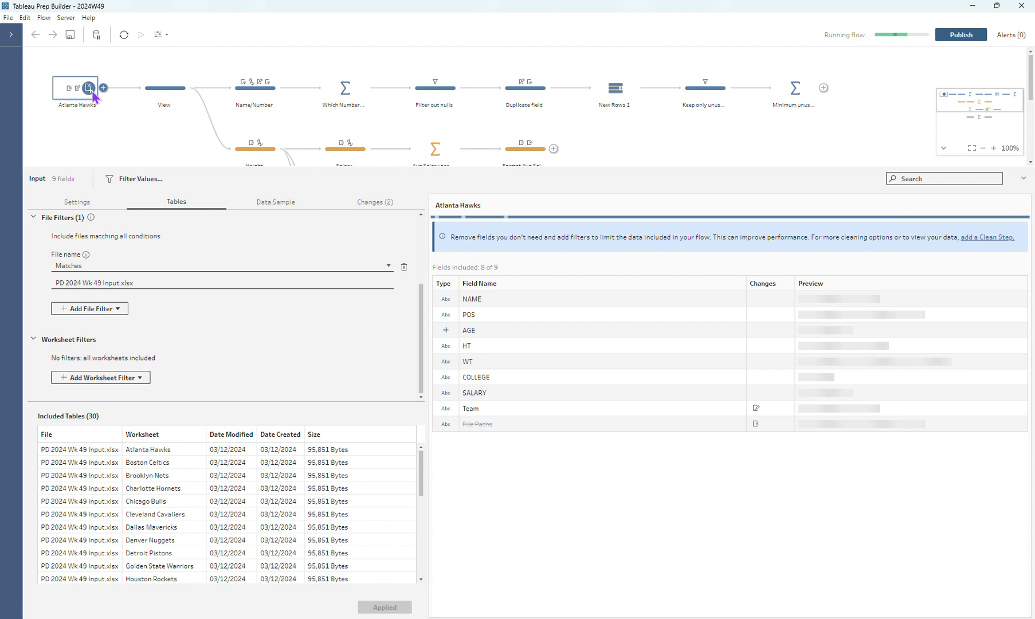
Review the Atlanta Hawks input's union settings, file and worksheet filters, and the full list of included tables
scroll(218, 353, up, 2)
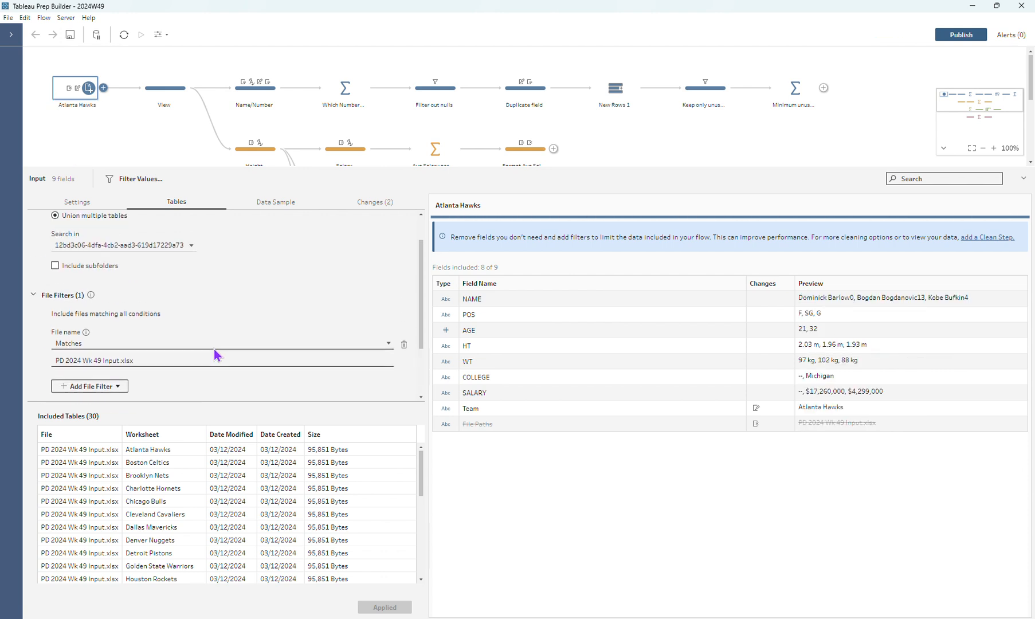
scroll(214, 349, up, 2)
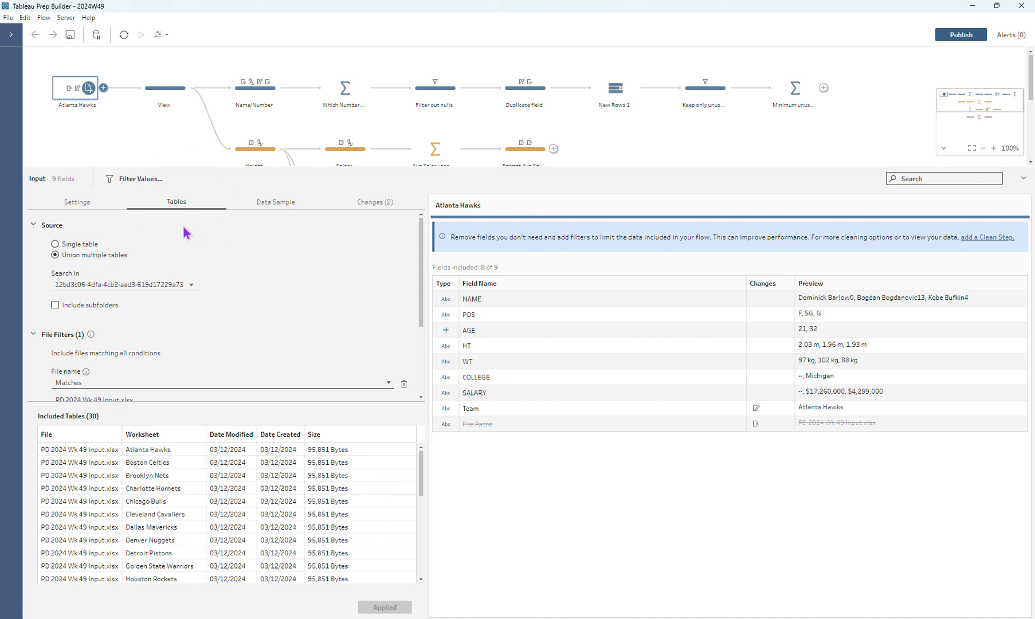
scroll(190, 267, down, 2)
scroll(189, 268, down, 1)
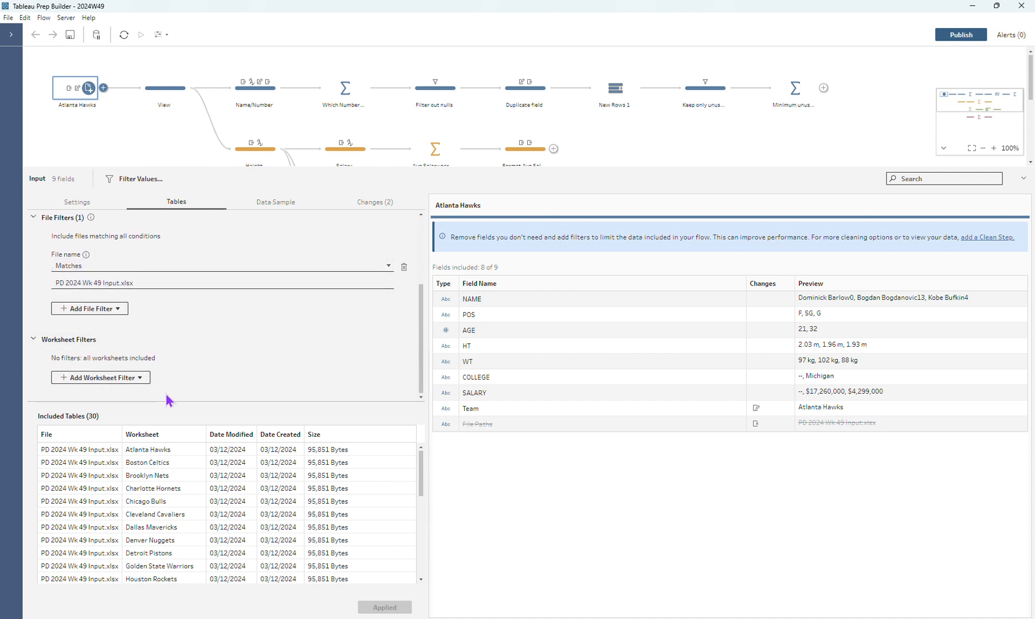
scroll(138, 536, down, 2)
scroll(138, 536, down, 5)
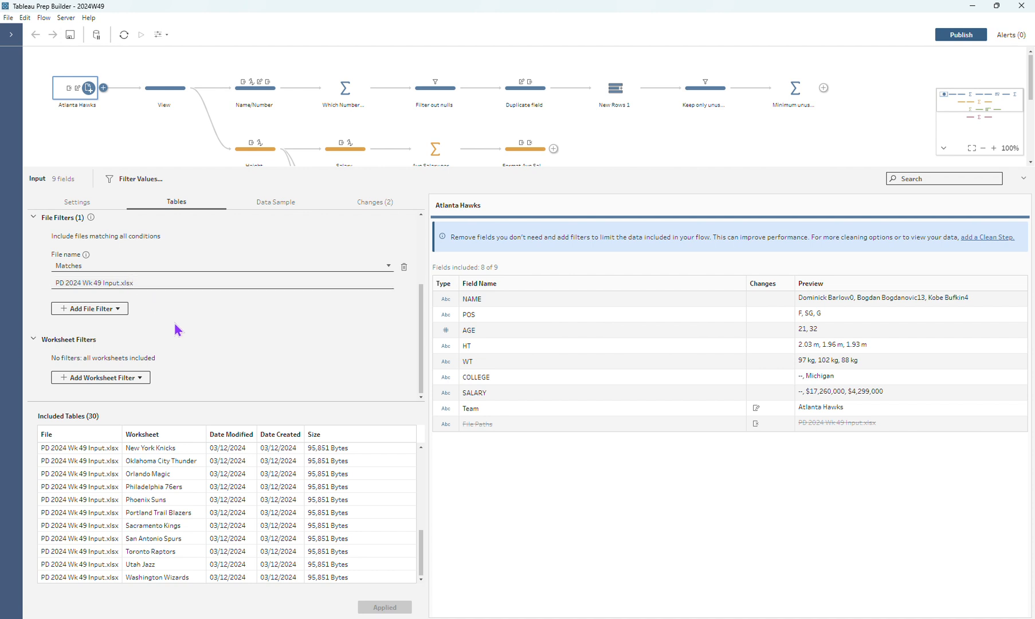
Examine the View step's raw data, then expand the Name/Number step's changes and inspect the data at its Duplicate Field change
click(180, 87)
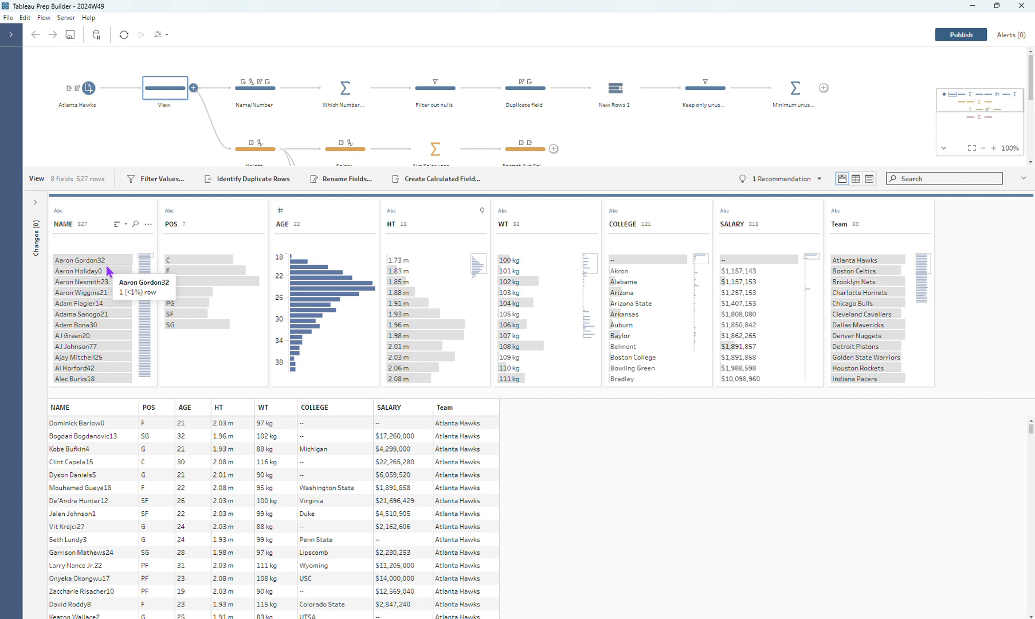
click(252, 95)
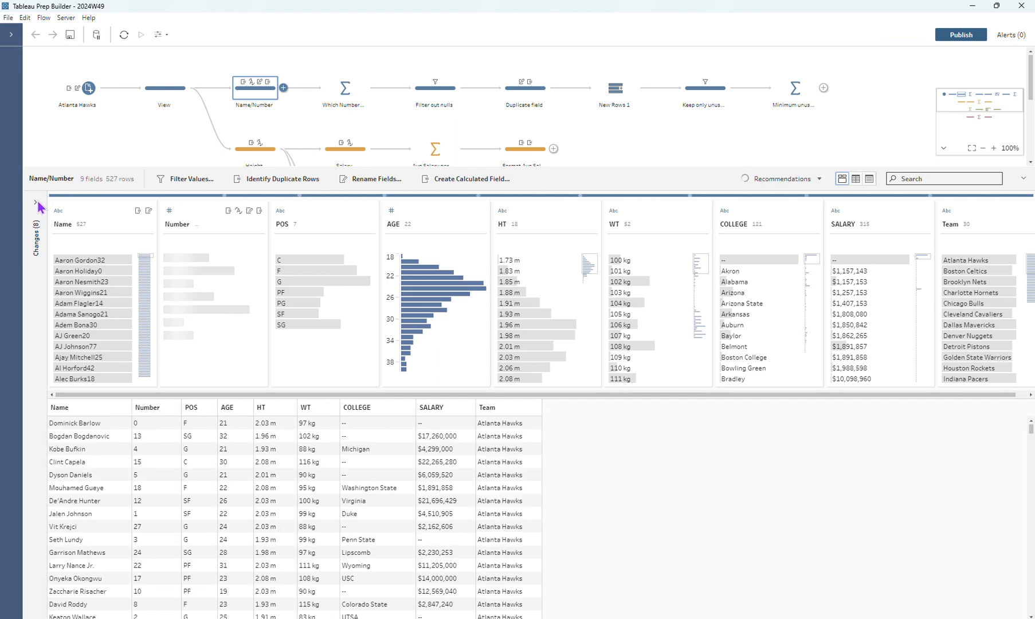
click(36, 204)
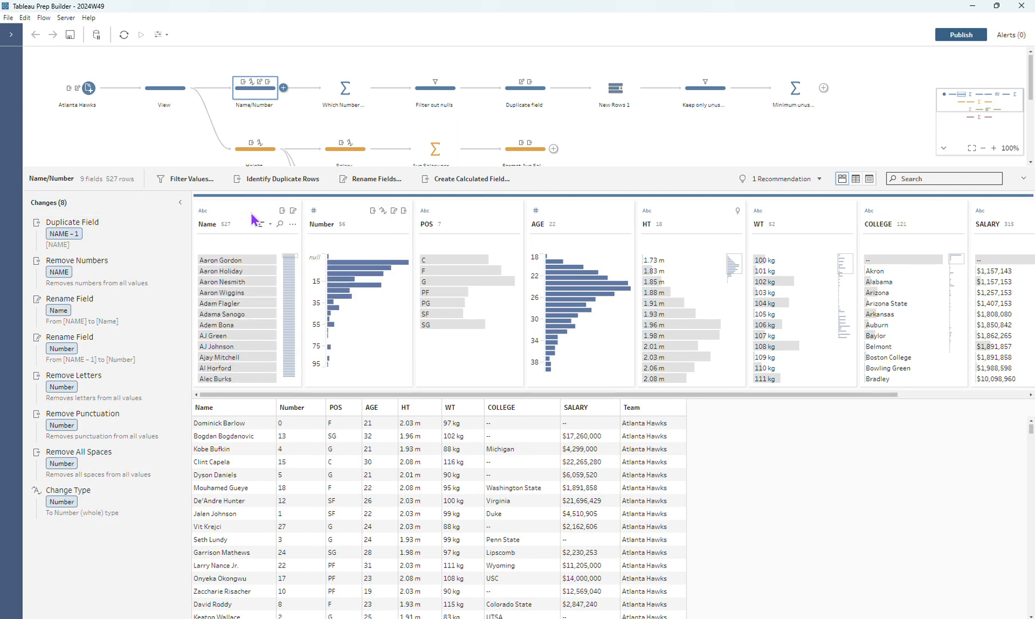
right_click(253, 219)
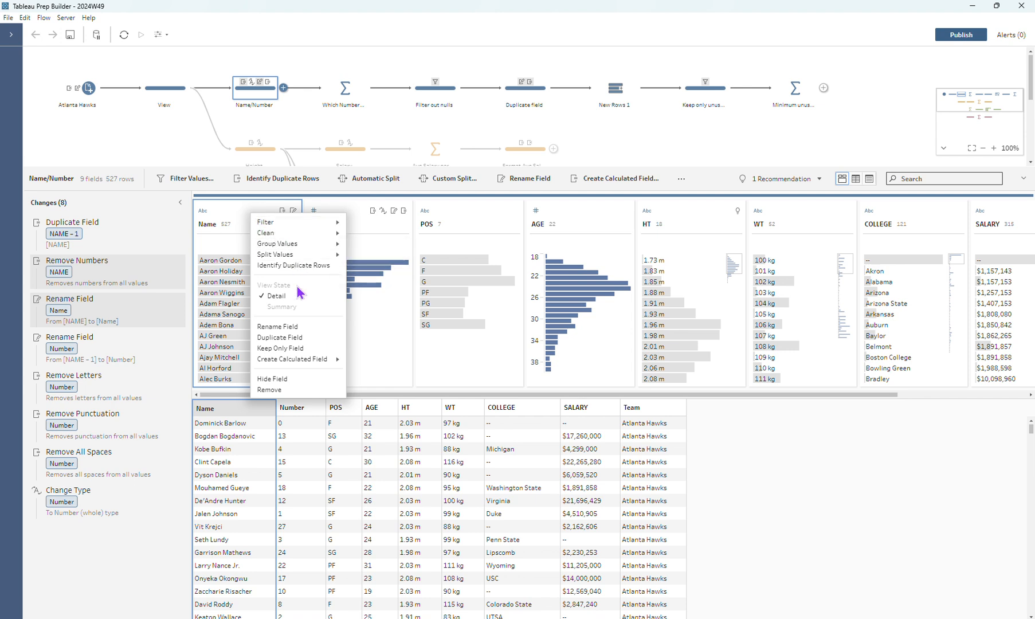
click(102, 236)
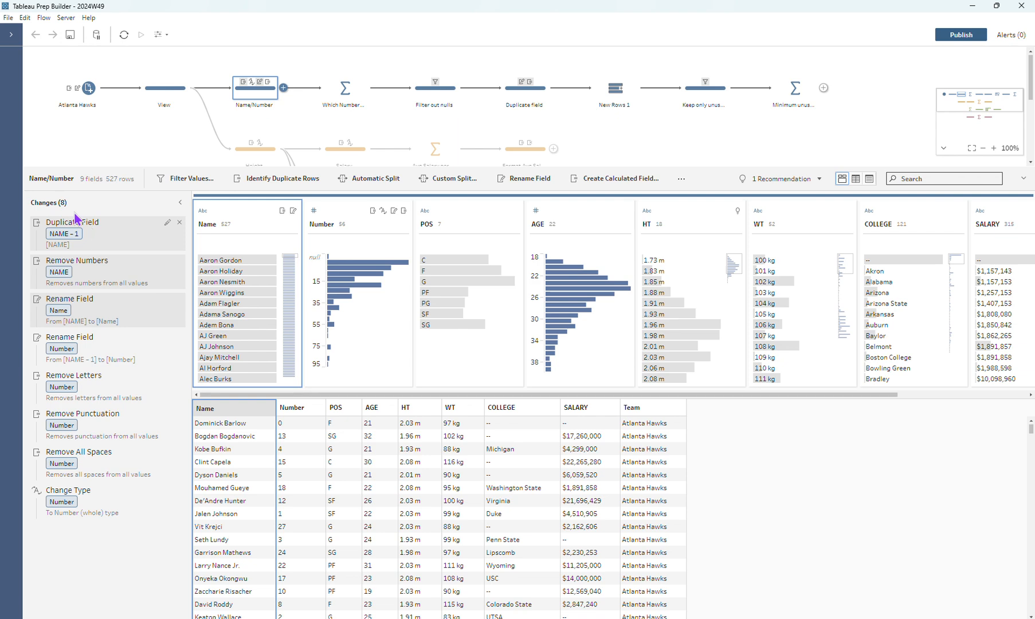
click(75, 221)
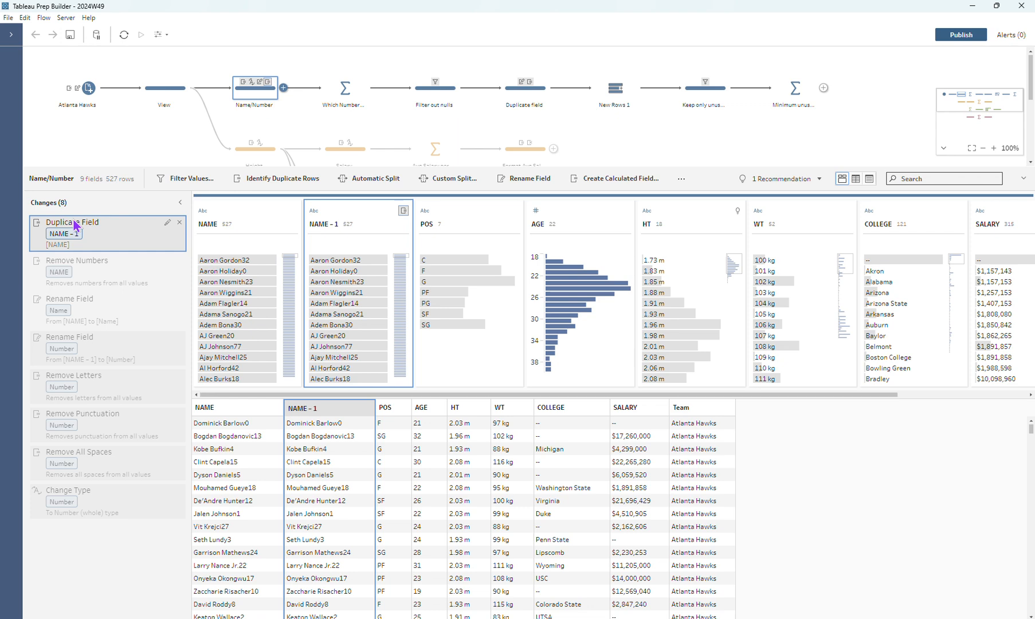
Look through the cleaning options for the NAME field and open the options of its duplicate, NAME - 1
click(292, 224)
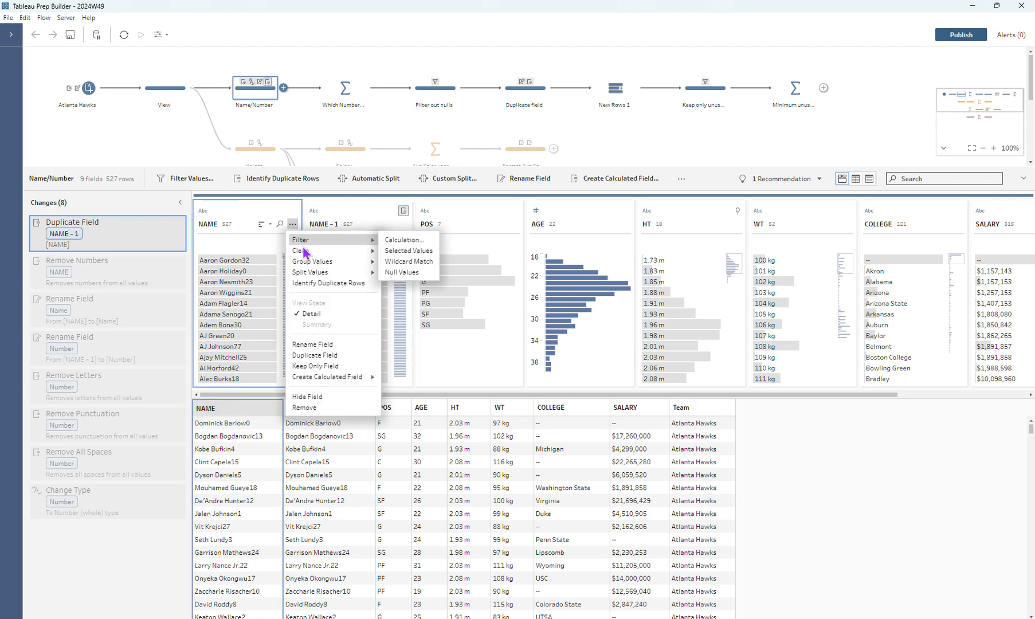
mouse_move(308, 252)
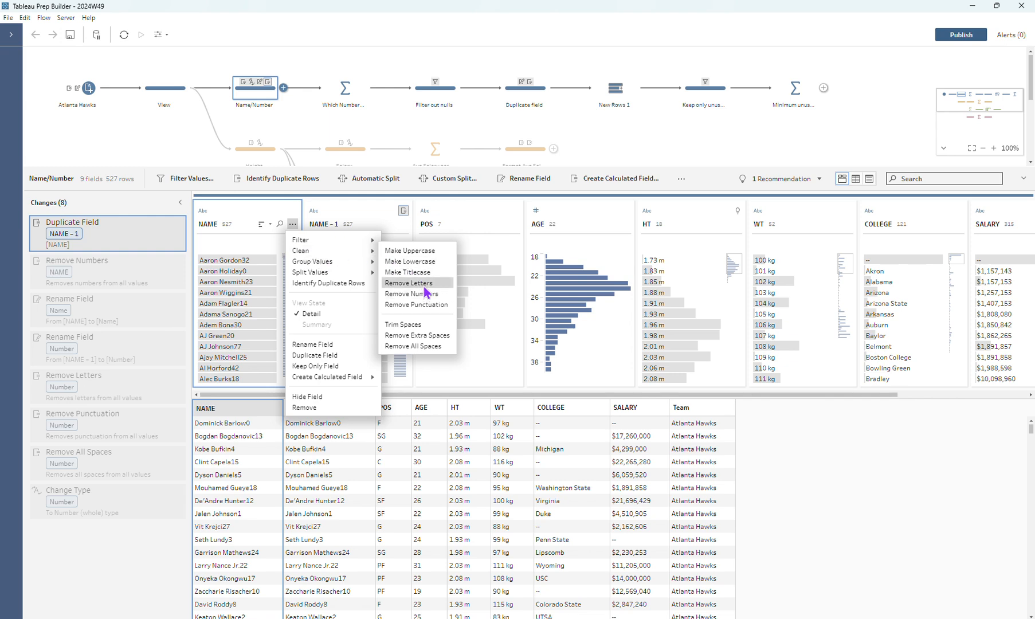
click(371, 216)
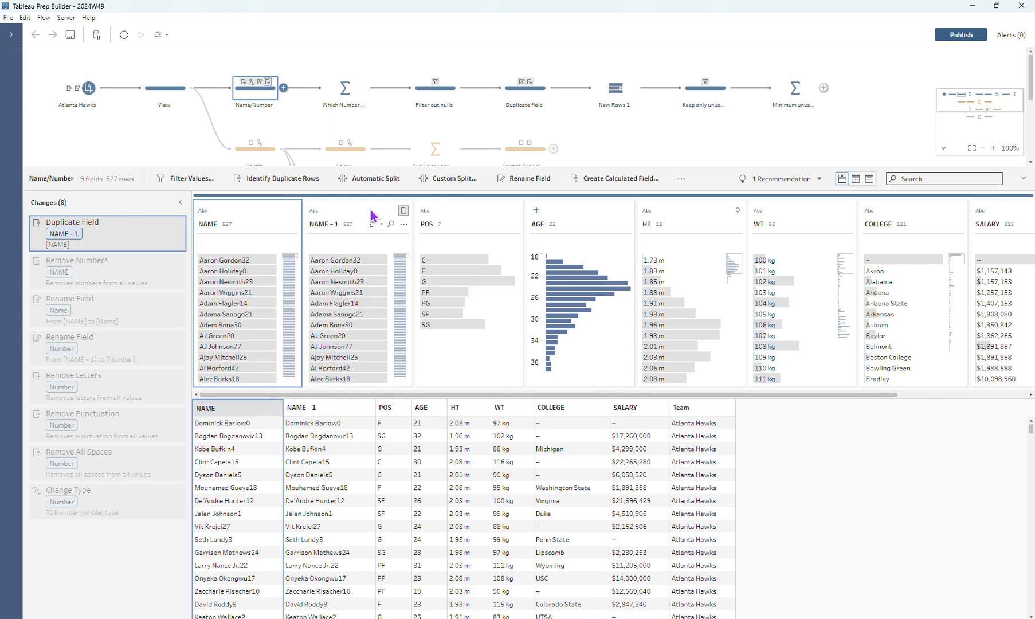
click(404, 224)
mouse_move(413, 256)
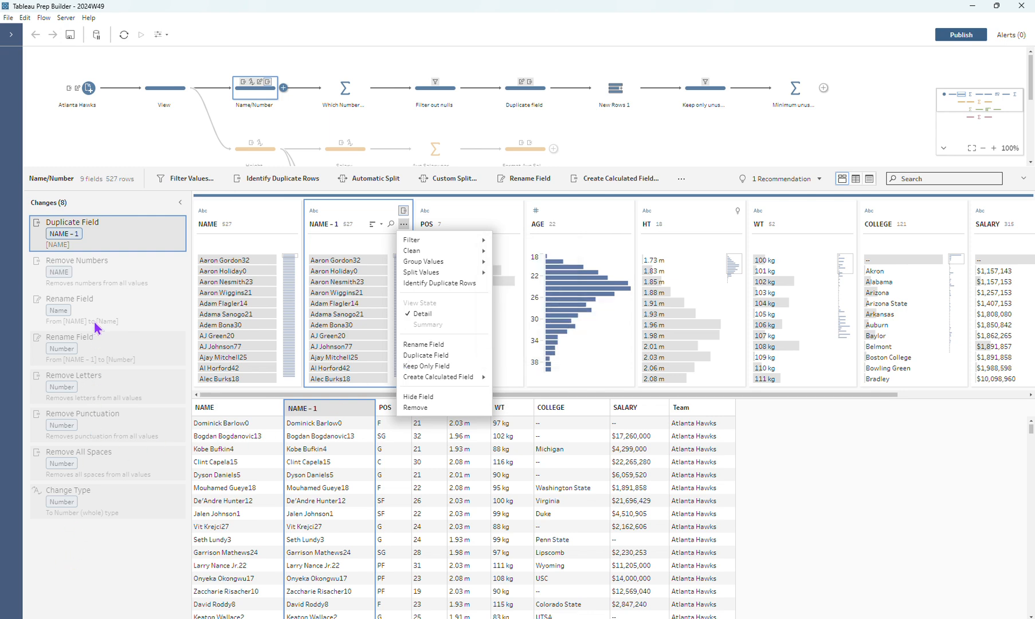
View the data after the Number field's Change Type change and highlight the rows whose Number is null
click(95, 504)
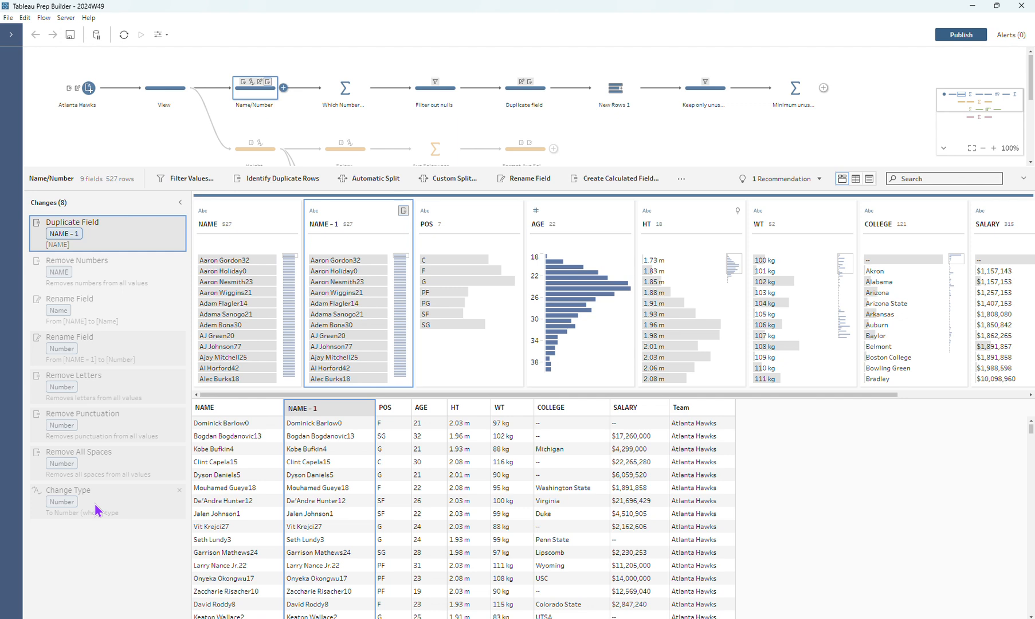
click(96, 509)
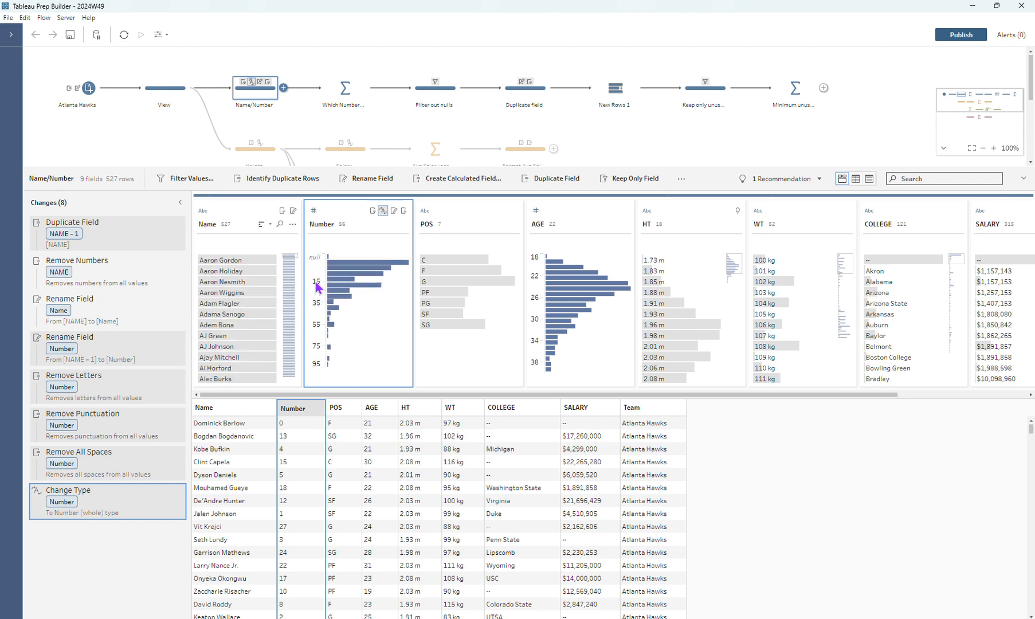
click(347, 258)
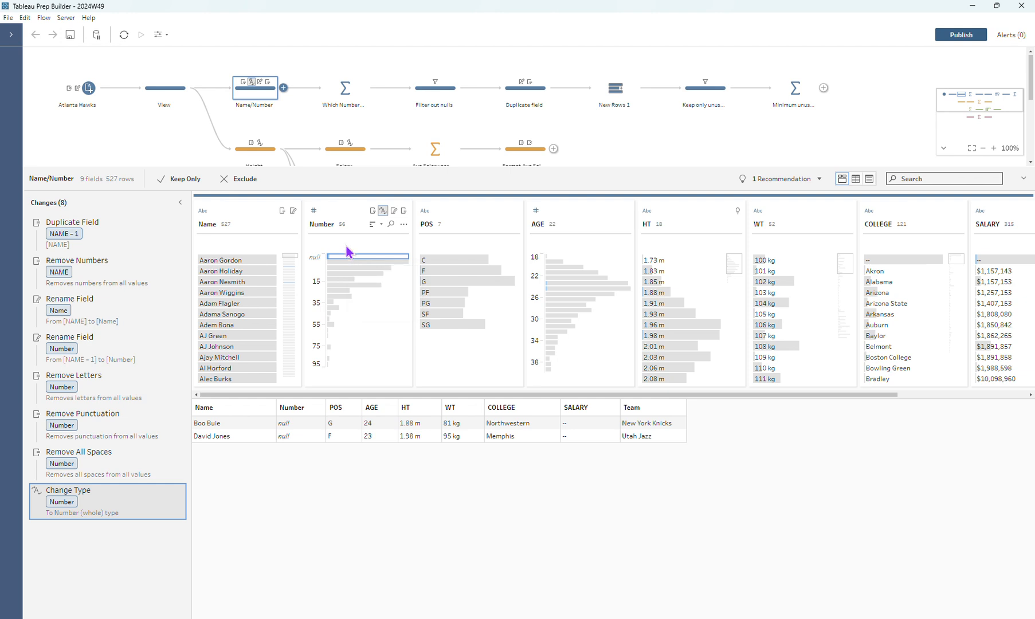
Inspect the Which Numbers are used aggregation and the following steps that filter out nulls and duplicate the Number field
click(346, 91)
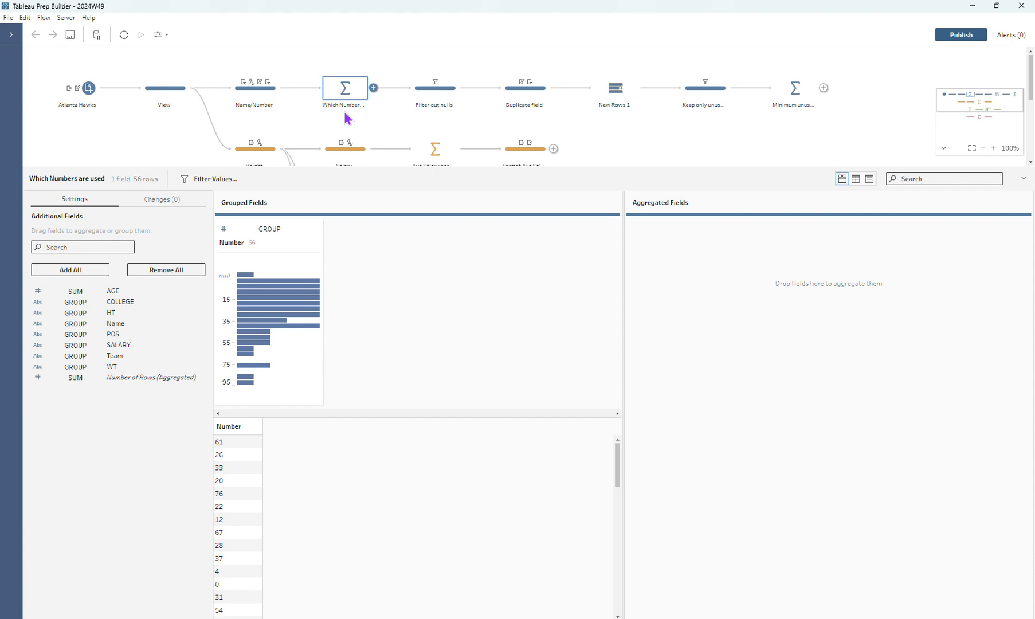
mouse_move(245, 376)
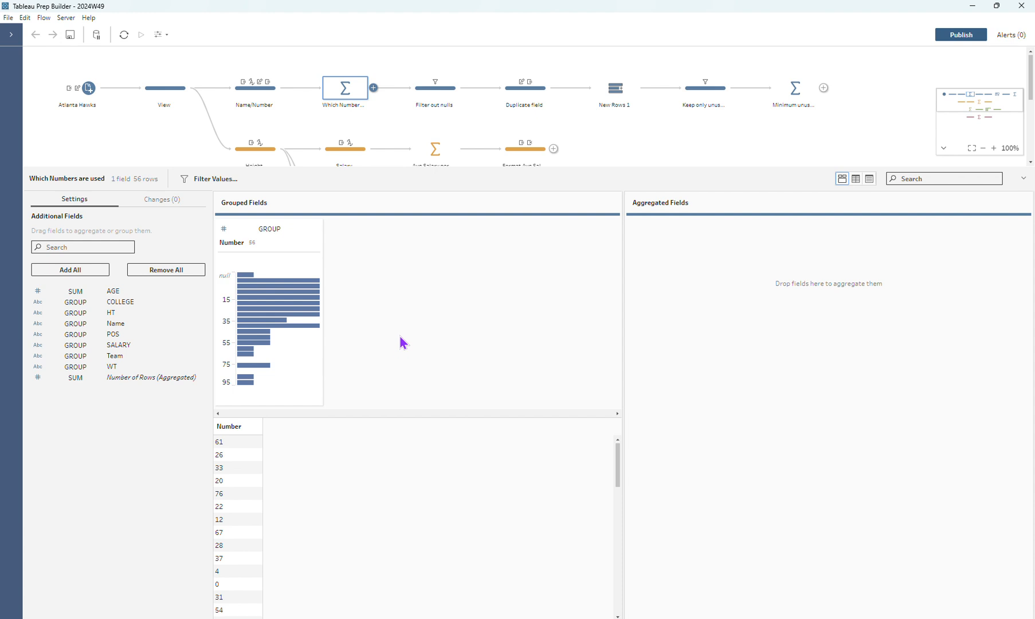
click(440, 102)
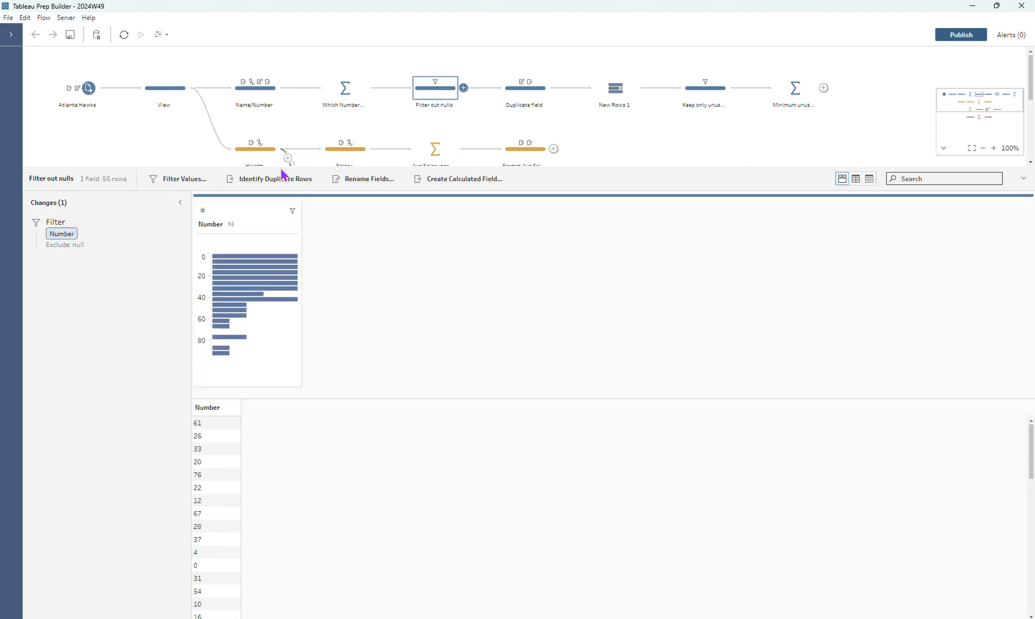
click(542, 96)
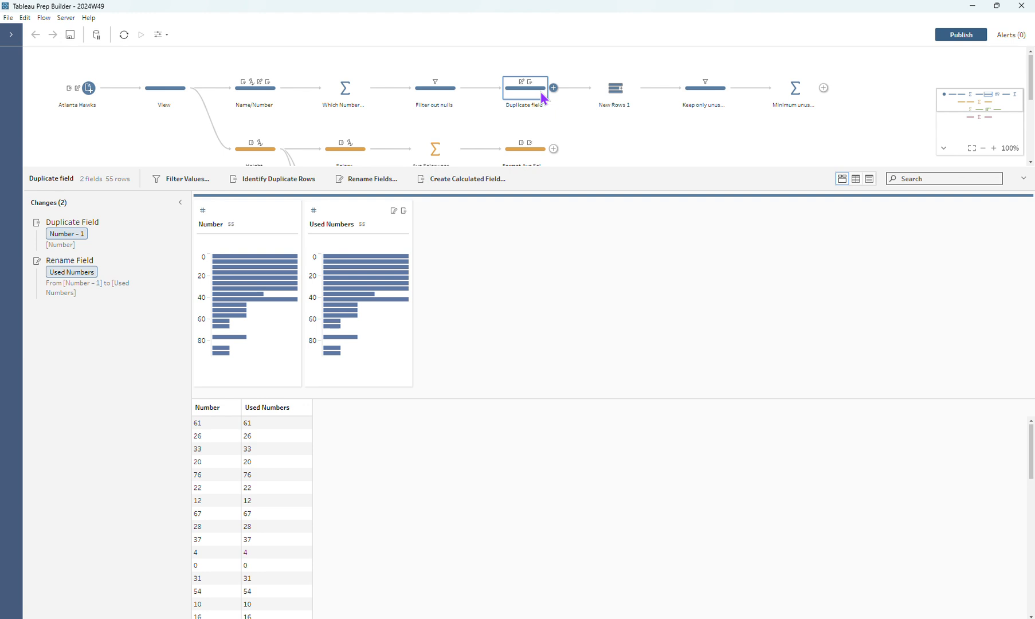
Examine the New Rows step's null Used Numbers, then the Keep only unused and Minimum unused number steps
click(617, 89)
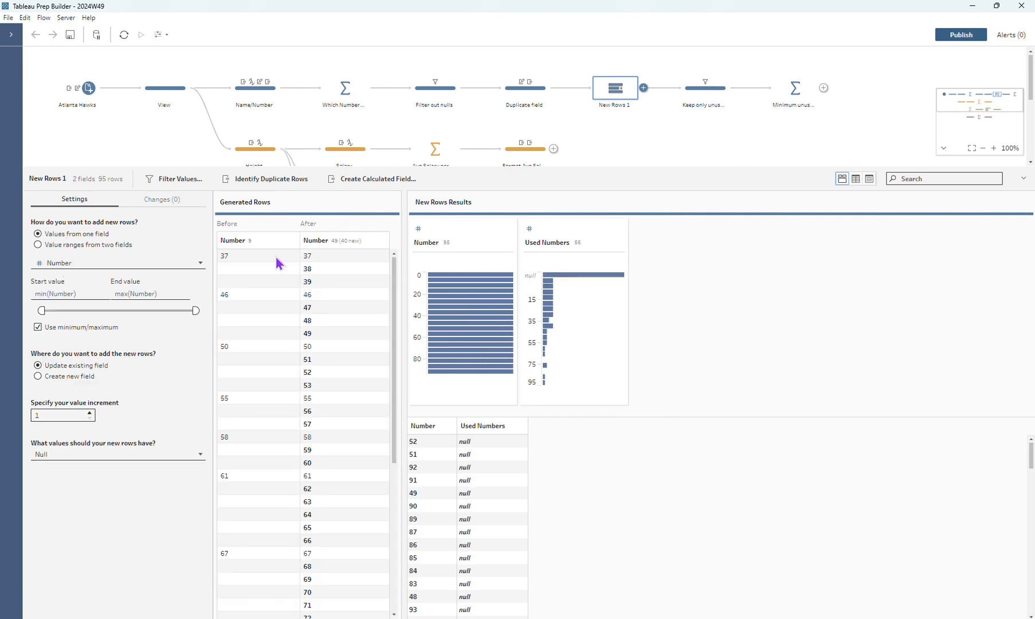
click(560, 275)
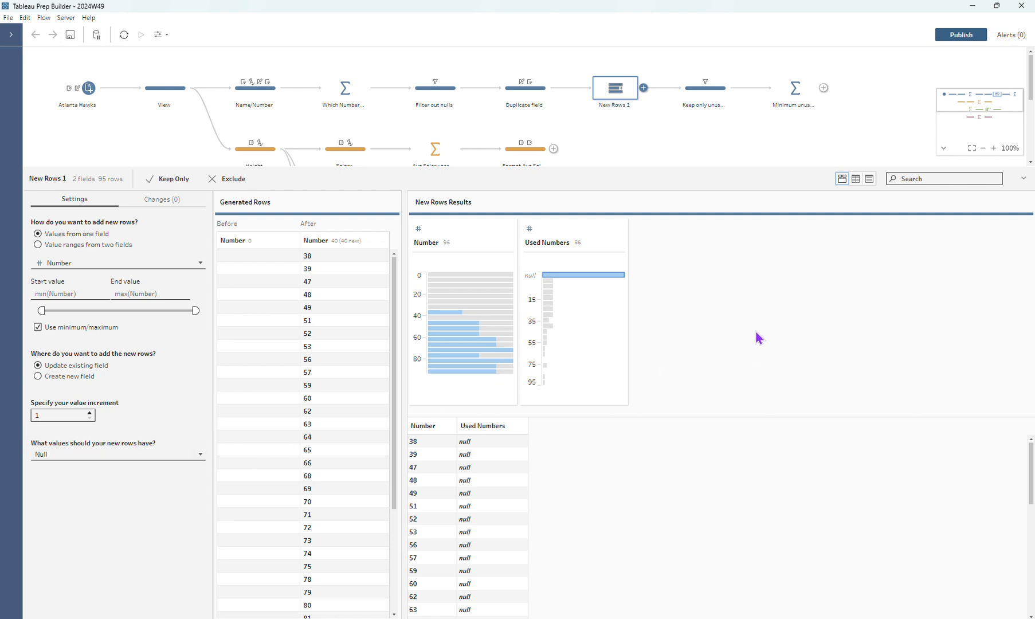
click(696, 92)
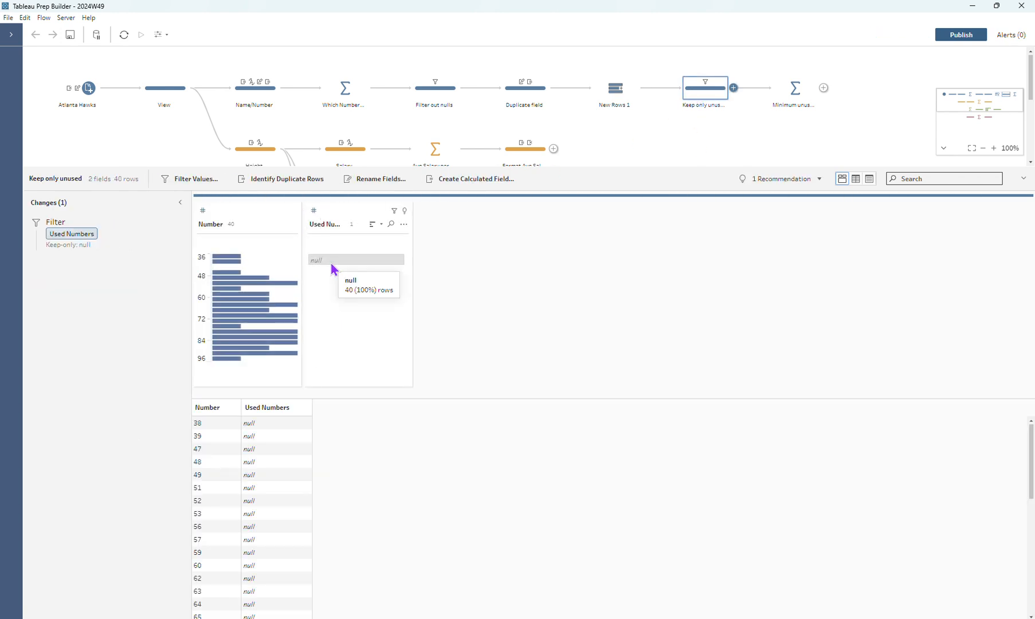
click(782, 99)
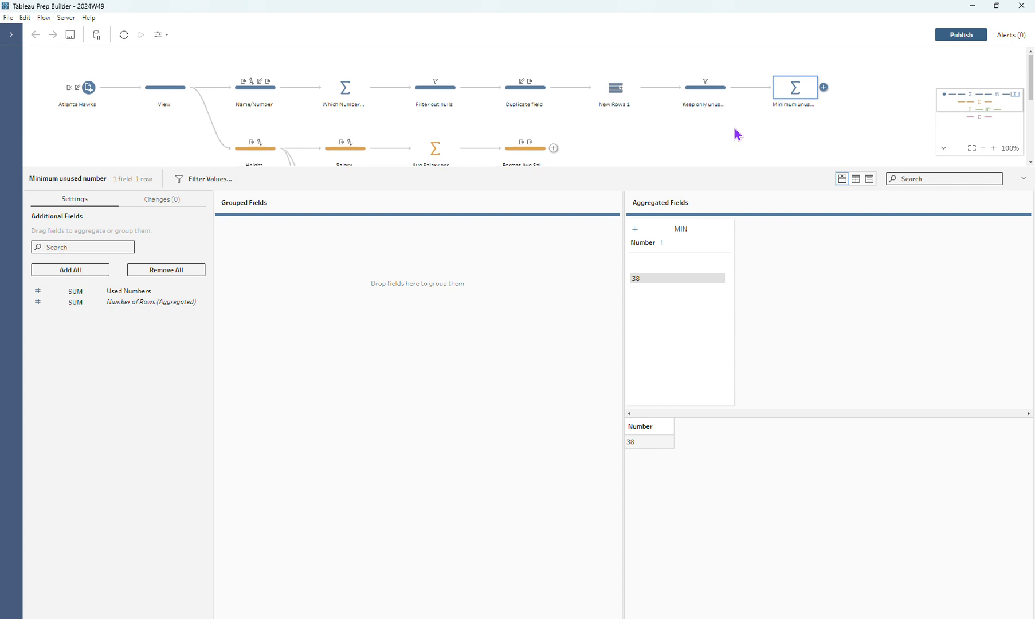
Compare the HT field in the View step with the same field in the Height step
scroll(733, 127, down, 2)
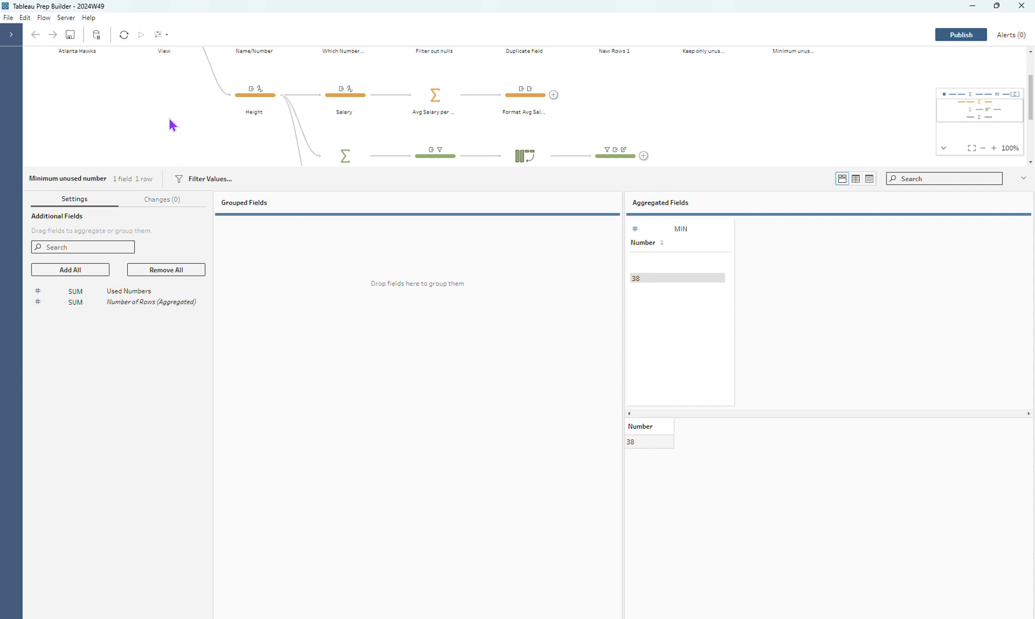
click(260, 104)
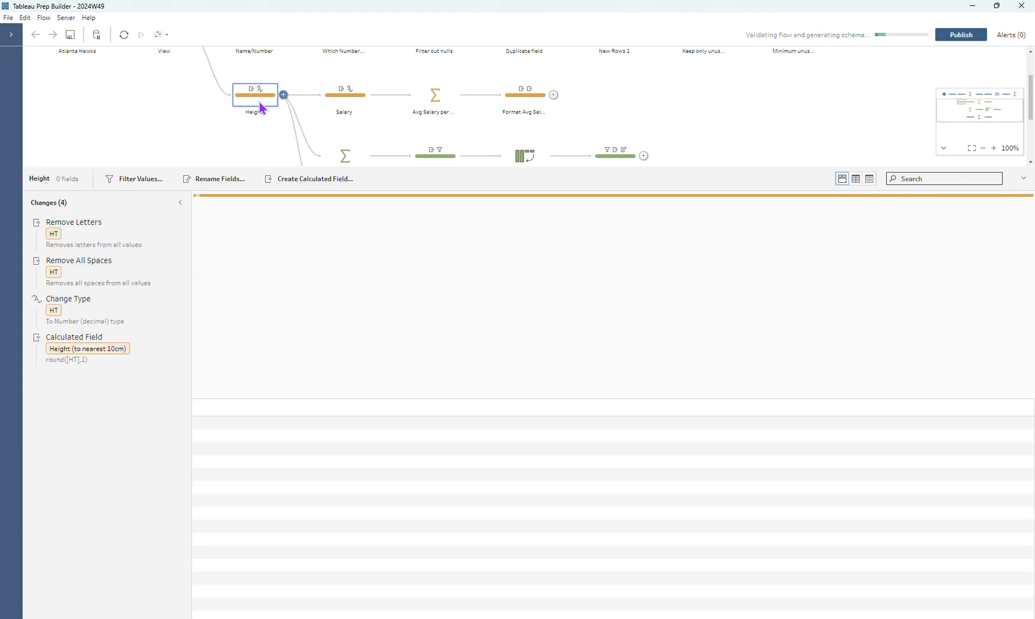
scroll(256, 111, up, 2)
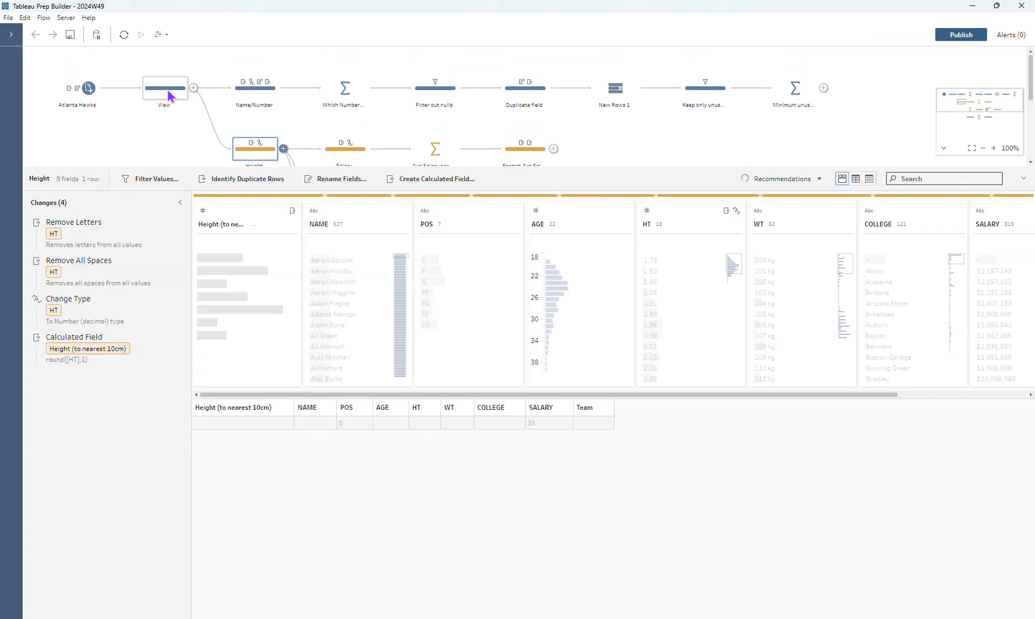
click(169, 95)
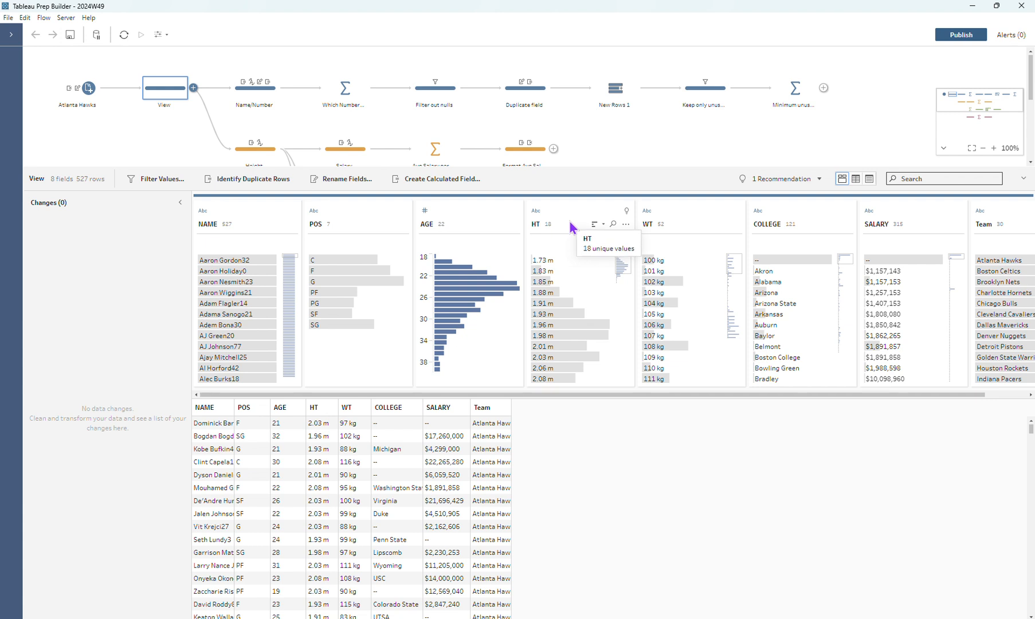
click(262, 157)
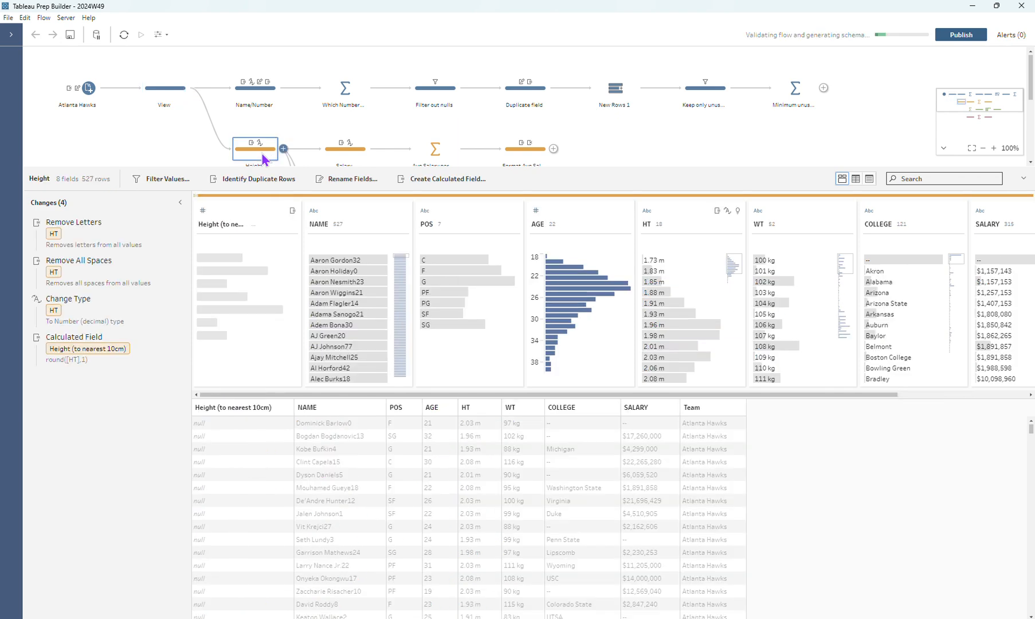
Examine each change in the Height step, including the formula of the Height (to nearest 10cm) calculated field
click(118, 251)
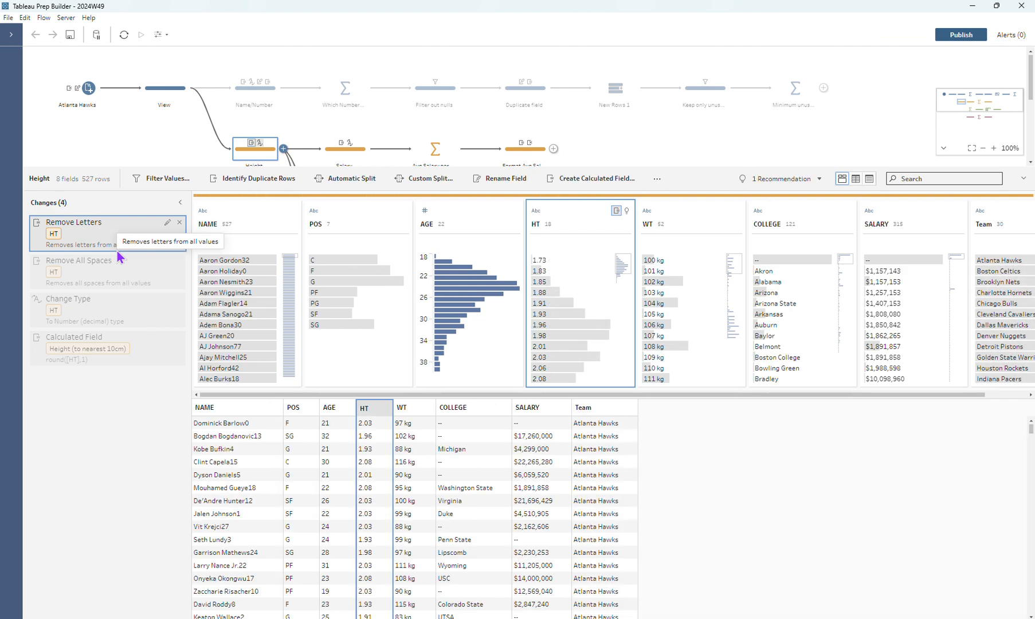
click(122, 281)
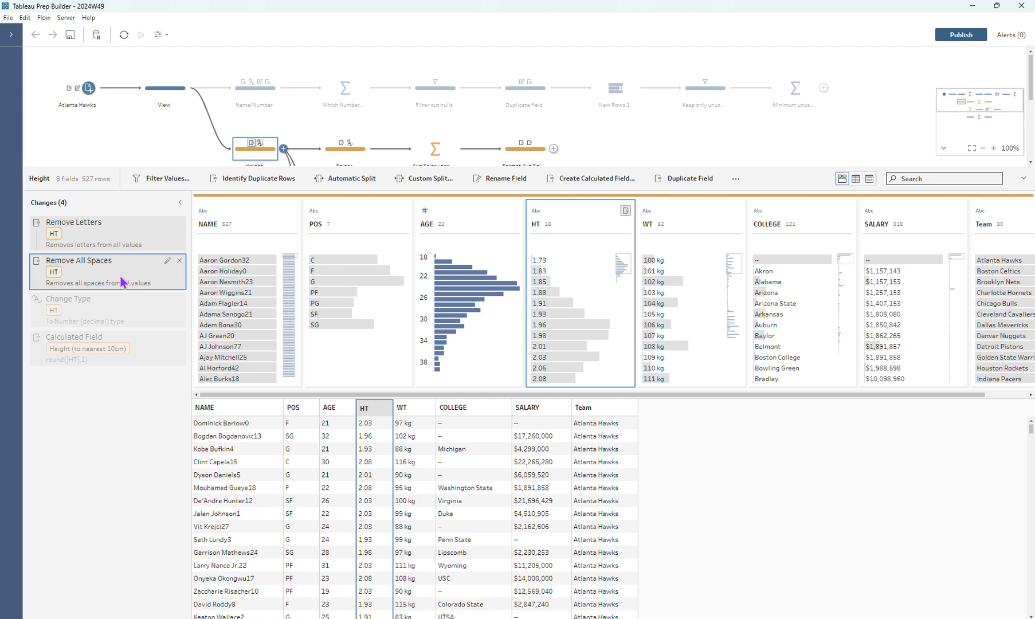
click(126, 308)
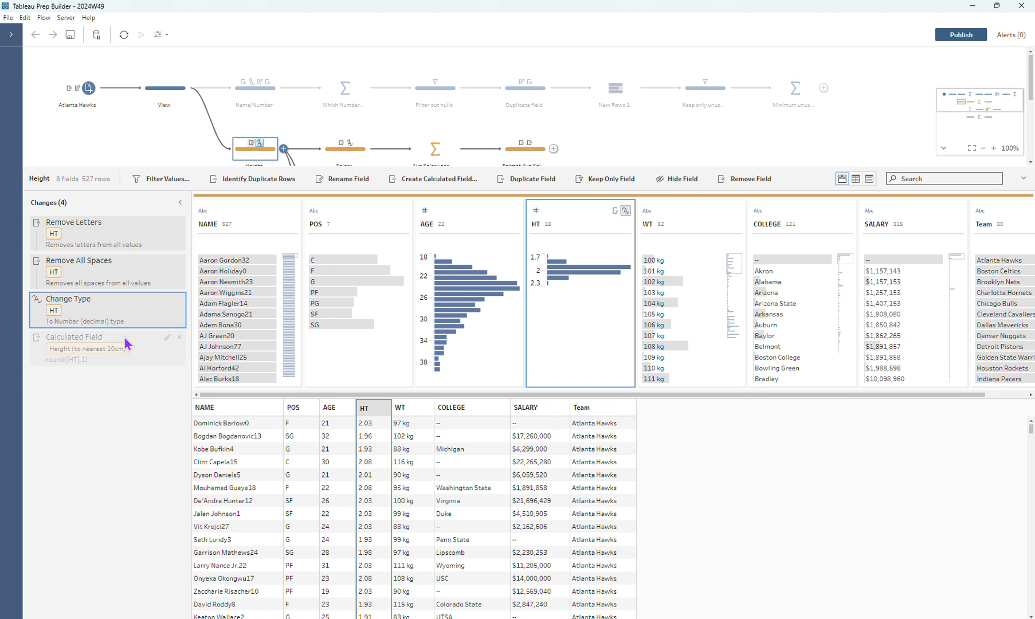
click(167, 338)
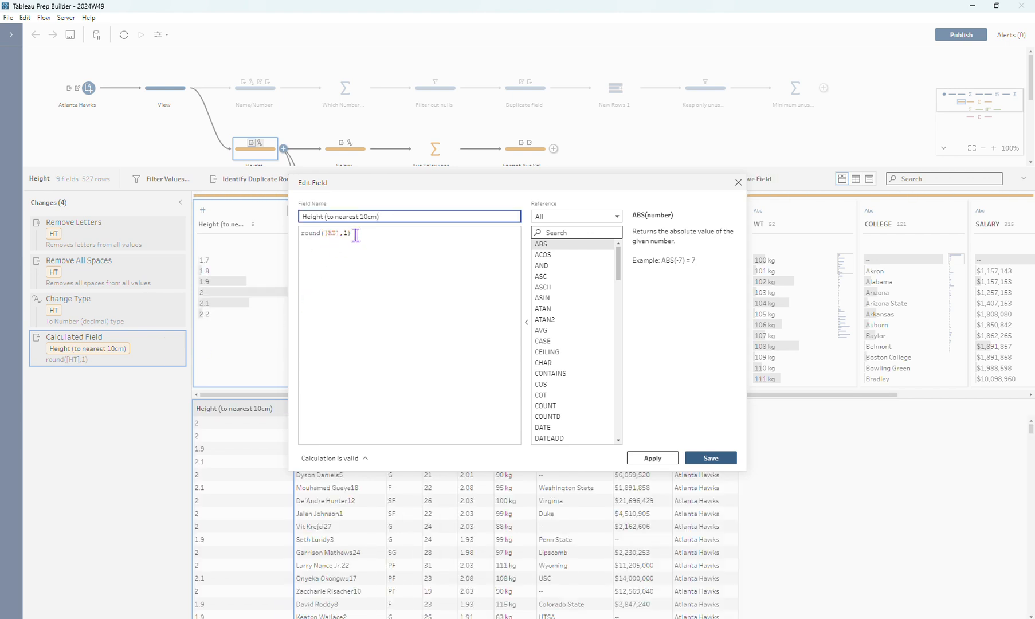
click(739, 182)
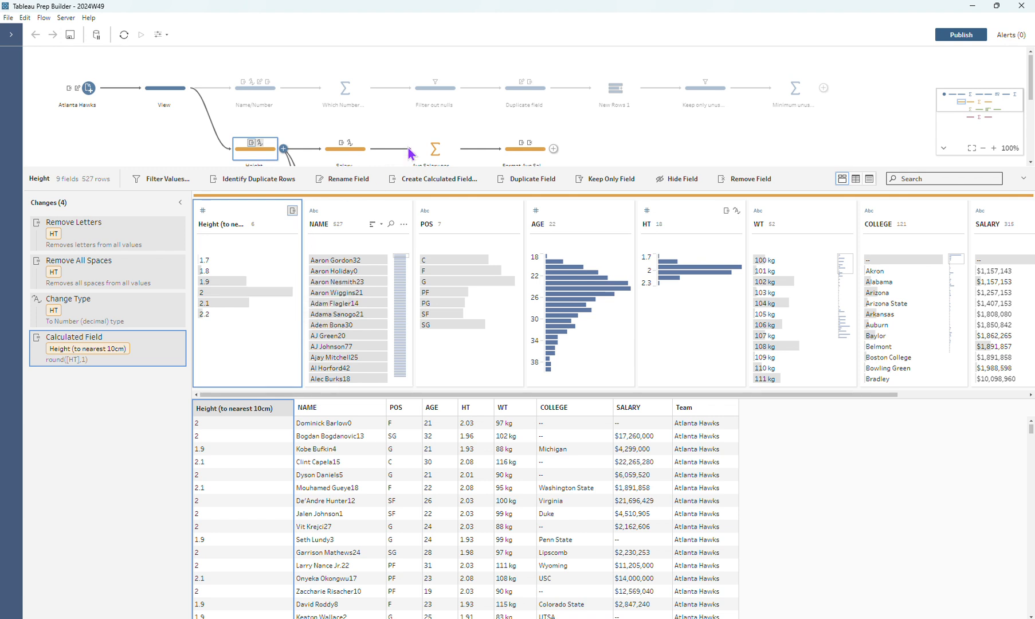
Examine the Salary step's calculated field formula and its change to whole number, then highlight the null Salary rows to compare them with SALARY
scroll(421, 129, down, 2)
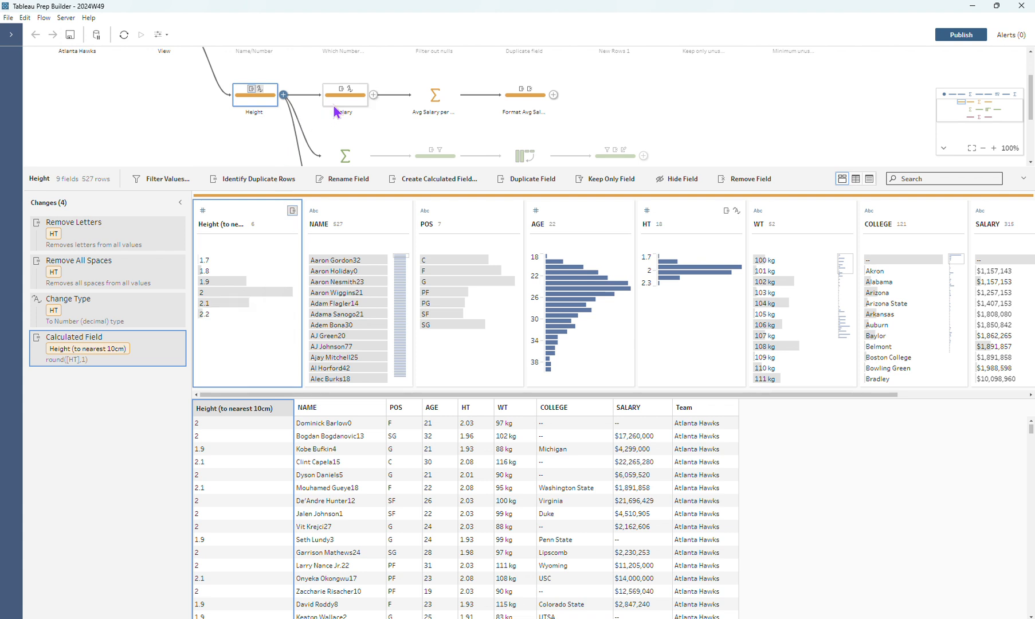
drag(491, 395, 620, 395)
mouse_move(834, 267)
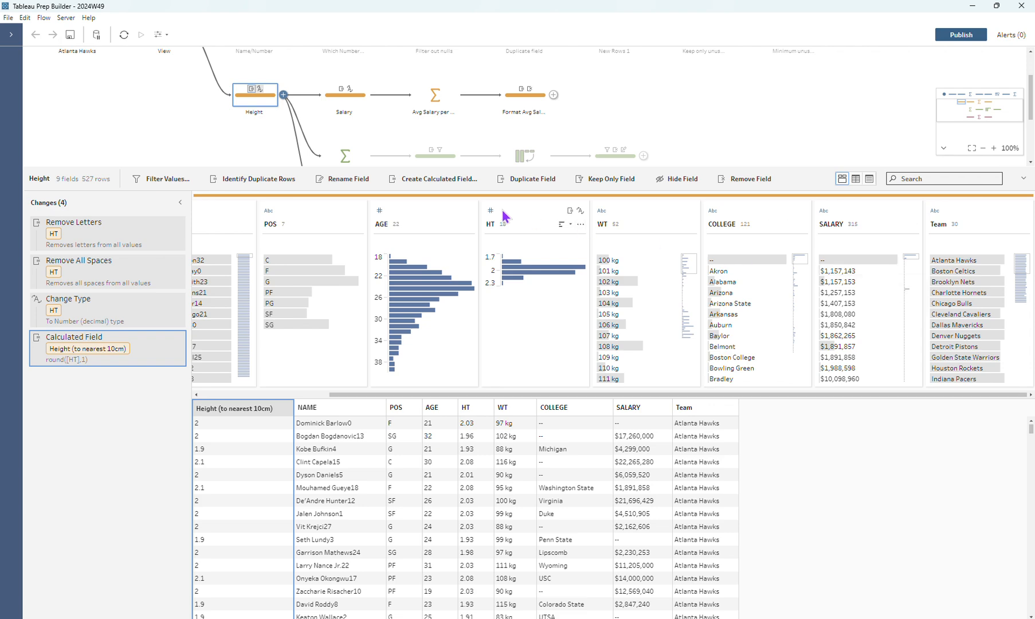
click(356, 102)
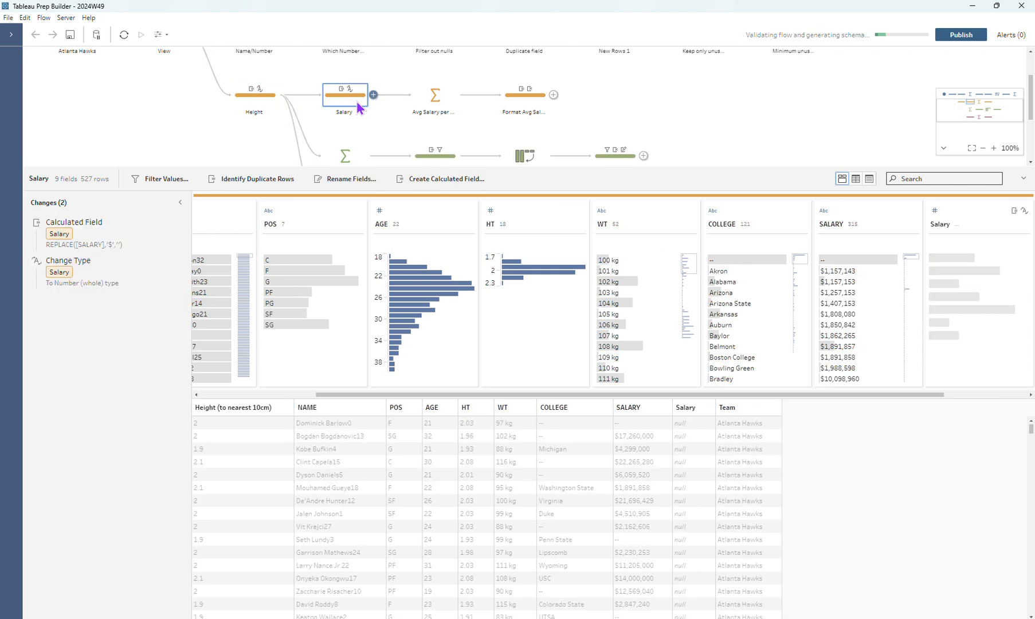
click(168, 225)
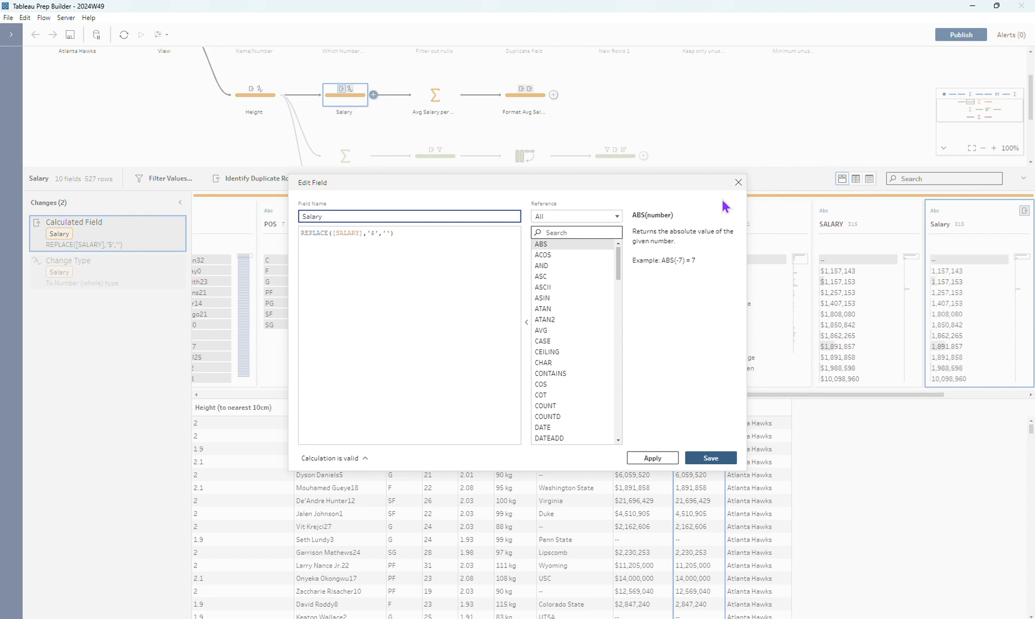
click(738, 182)
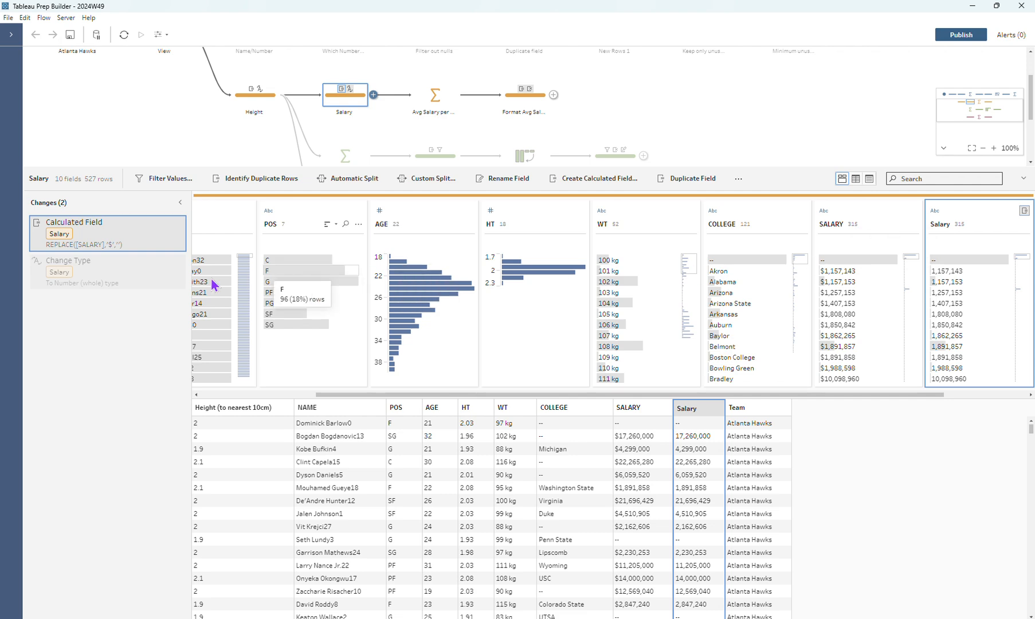
click(146, 276)
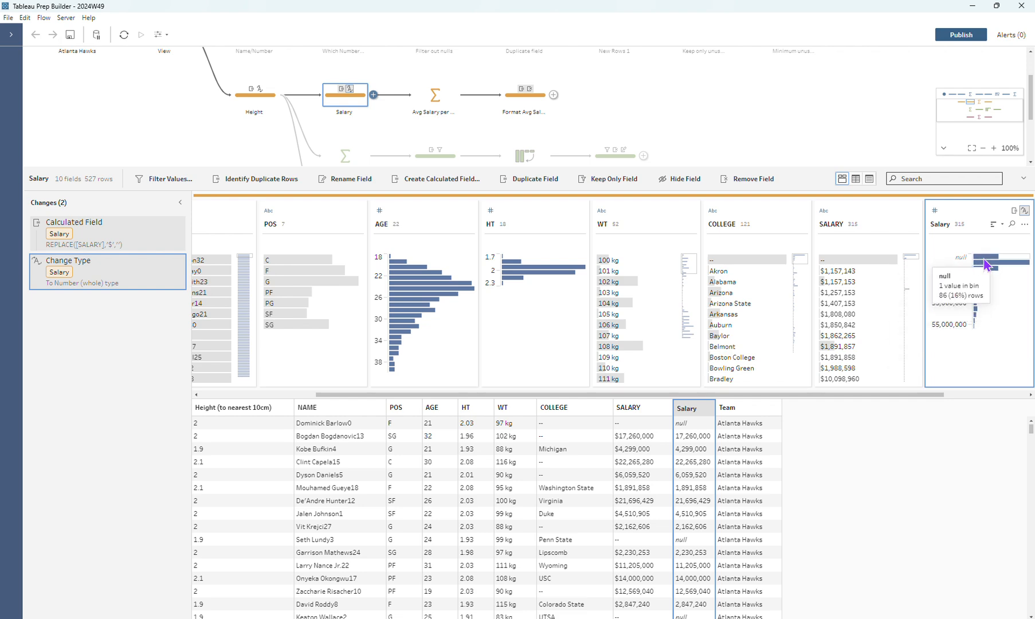
click(987, 257)
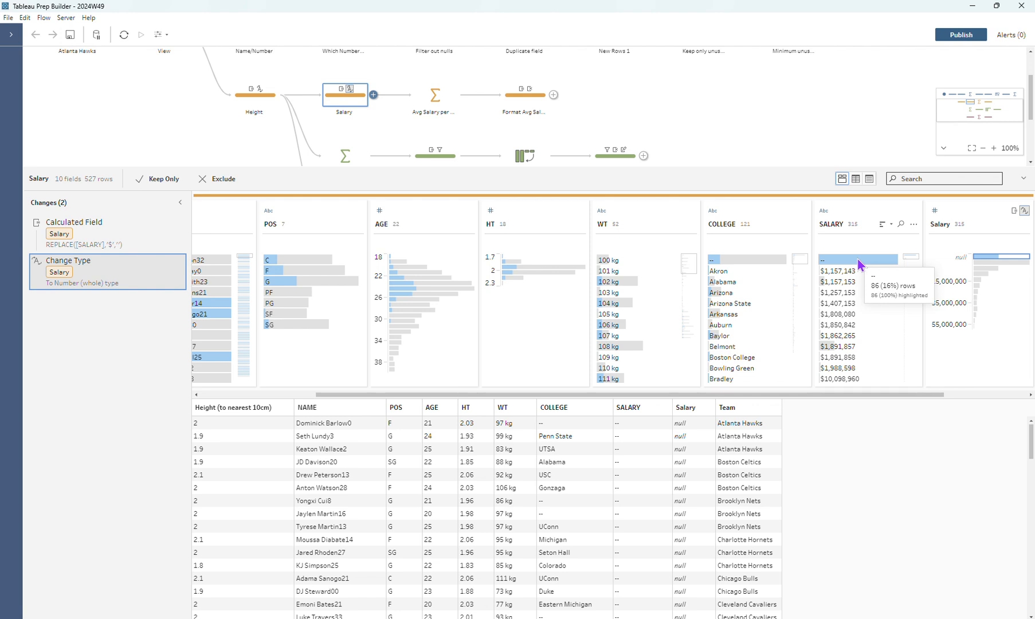
Review the Avg Salary per 10cm aggregation and the Avg Salary (m) calculation in the Format Avg Salary step
click(427, 99)
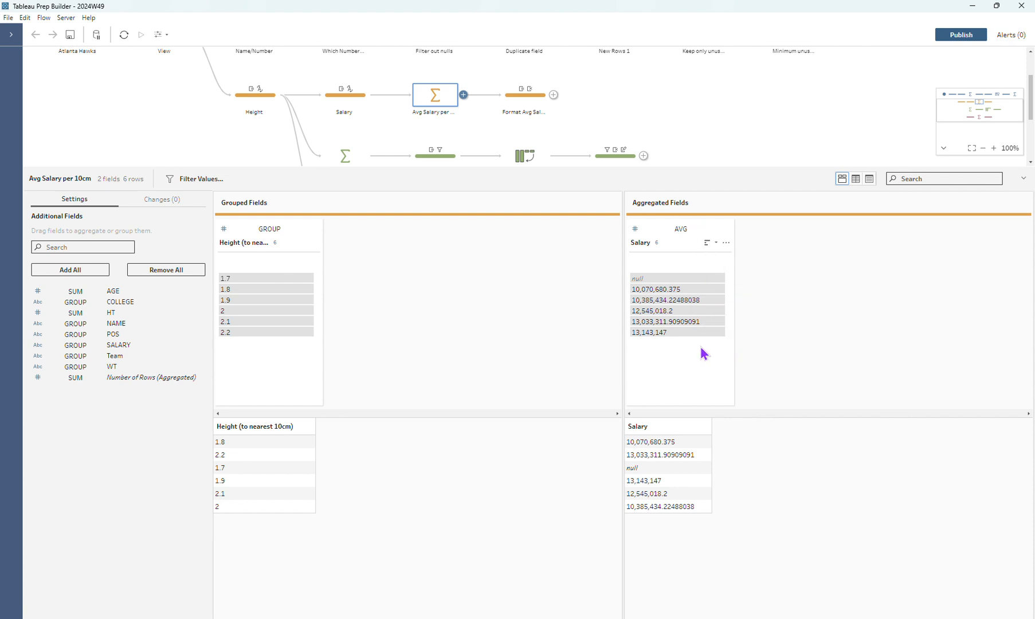
click(509, 101)
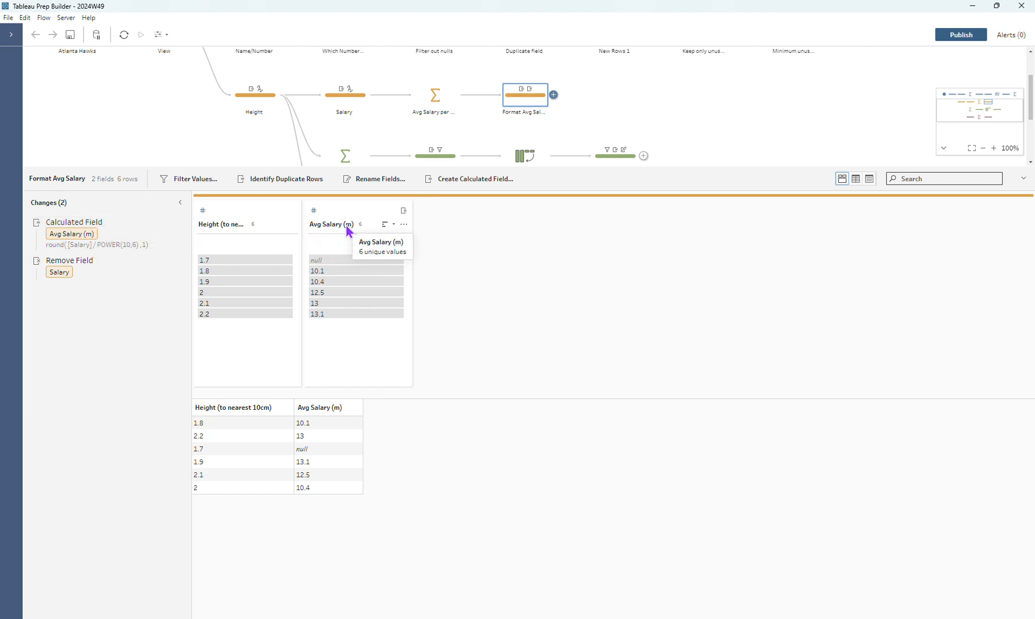
click(167, 230)
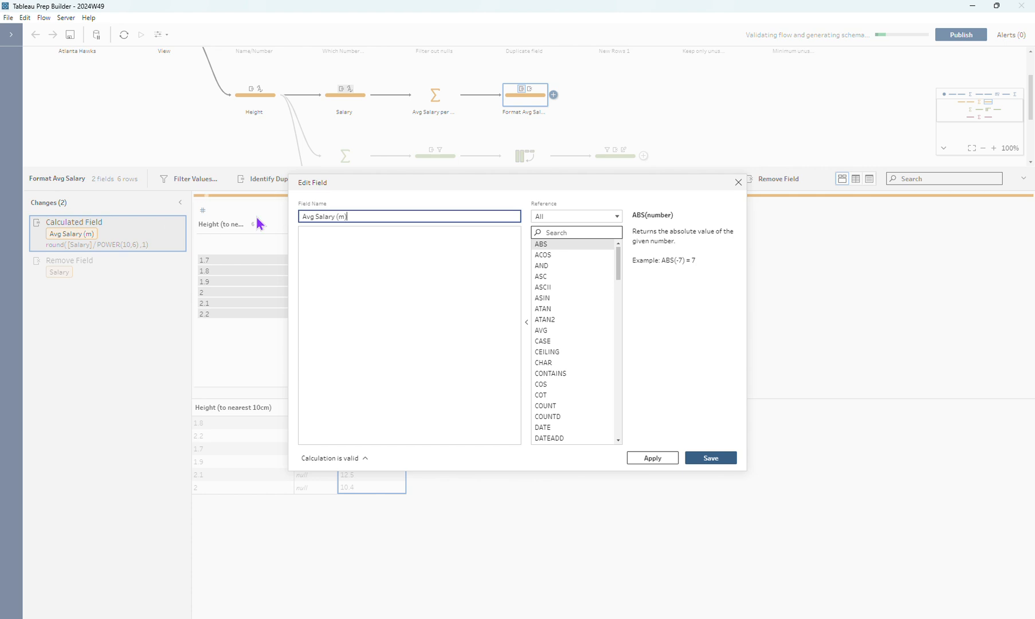
click(365, 263)
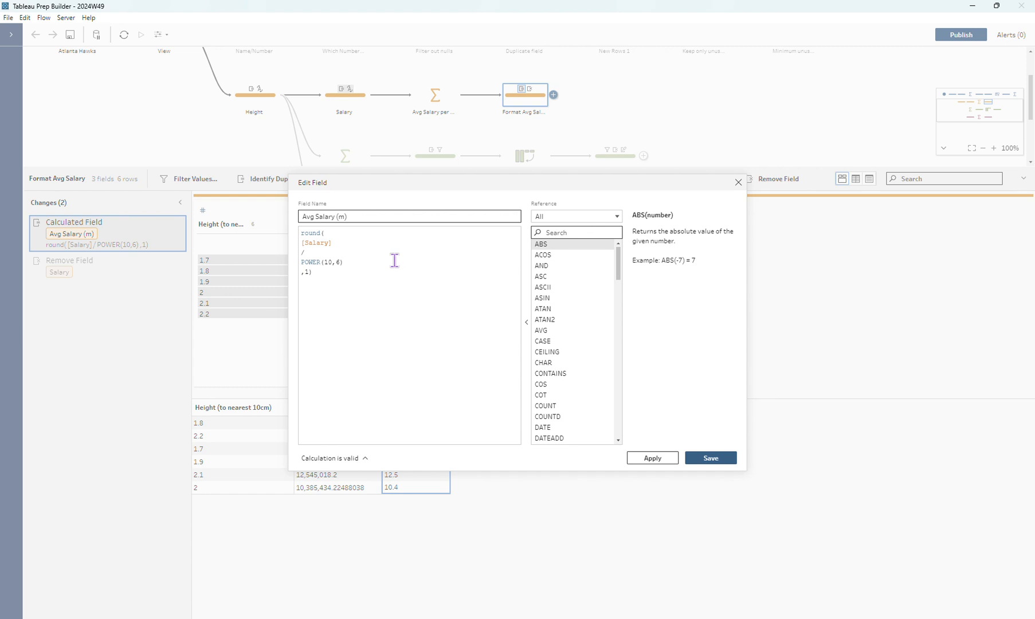
click(359, 285)
click(738, 182)
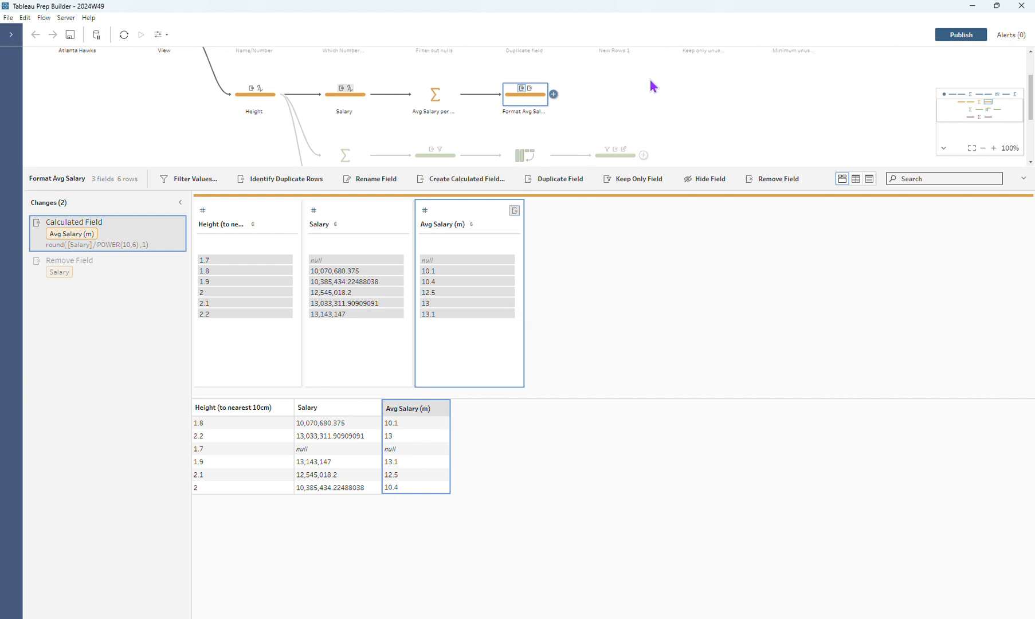
Inspect the grouped and aggregated fields of the Avg Height per team step and its branch from the Height step
scroll(649, 77, down, 2)
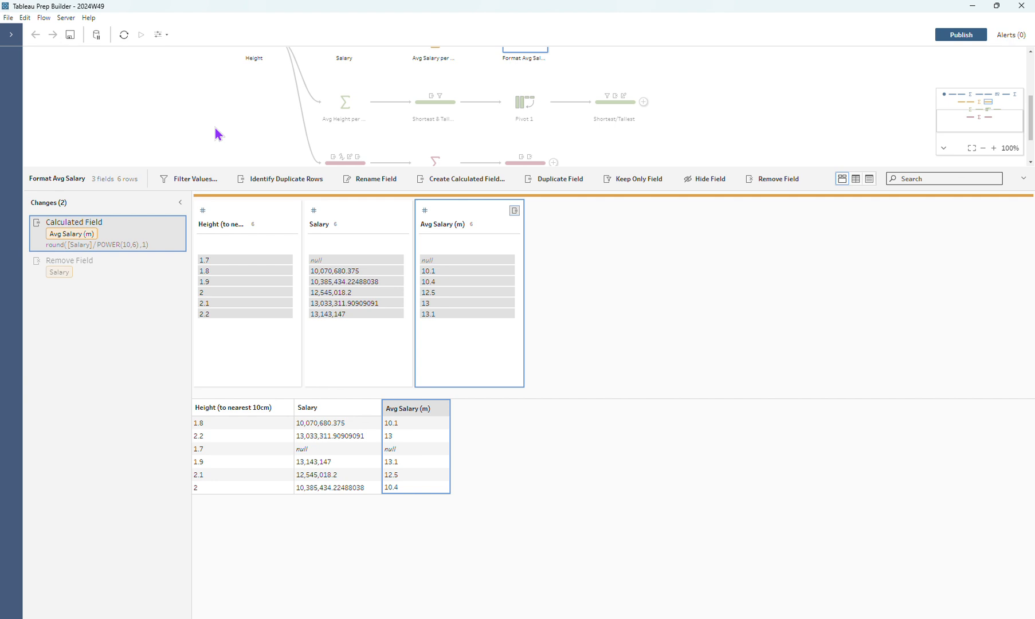
click(342, 109)
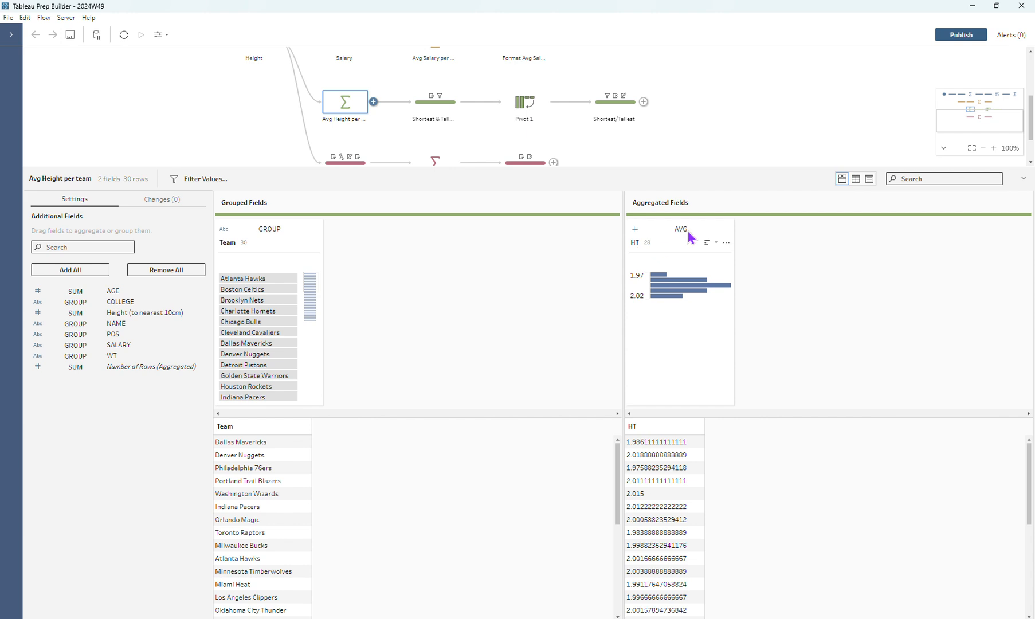
scroll(231, 106, up, 1)
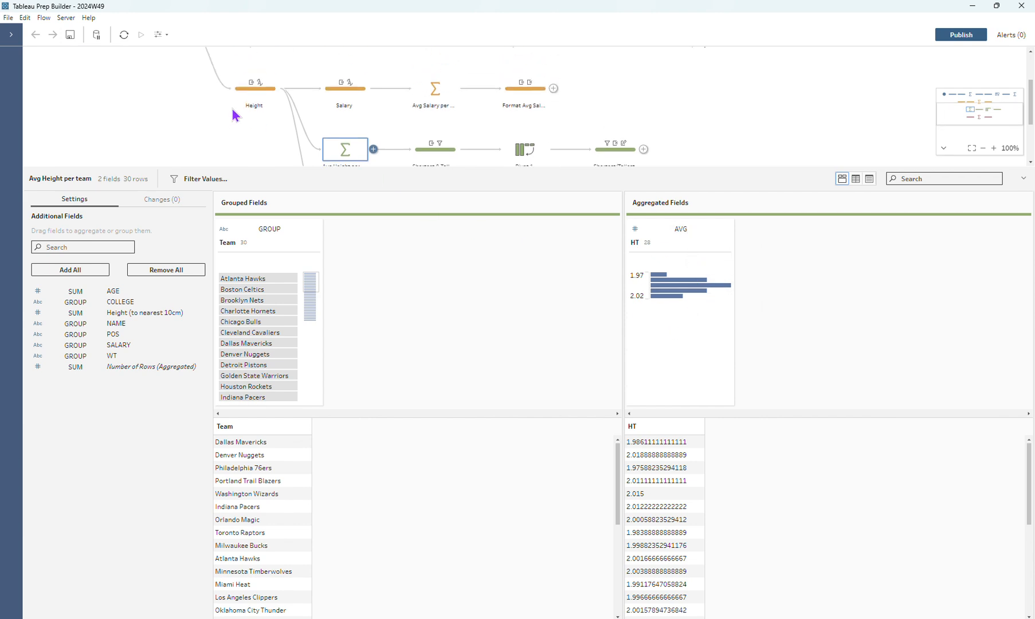
scroll(359, 128, down, 1)
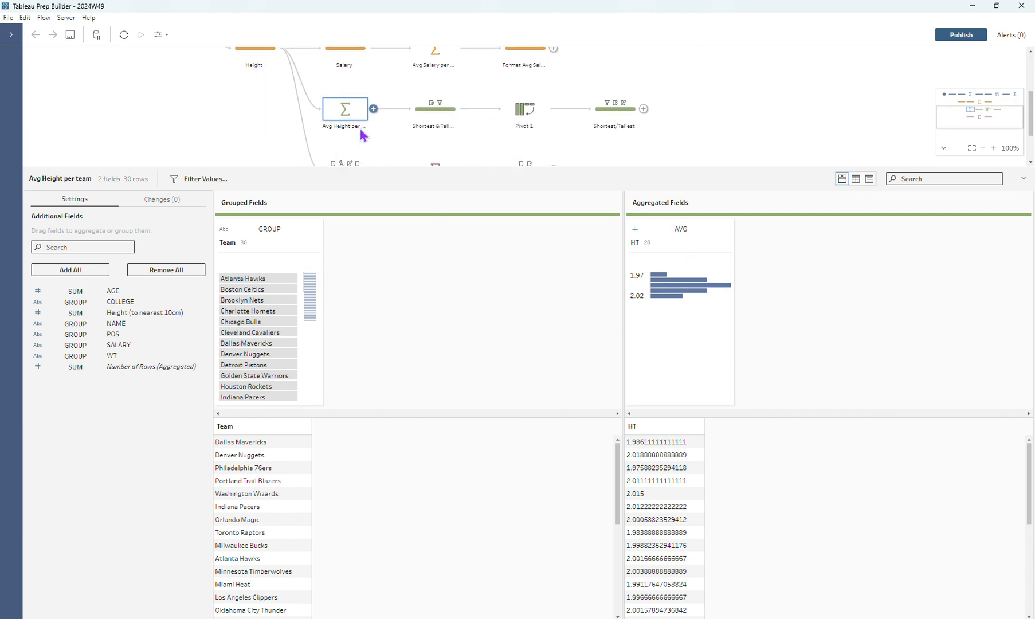
Examine the Shortest and Tallest FIXED LOD calculations in the Shortest & Tallest step
click(431, 103)
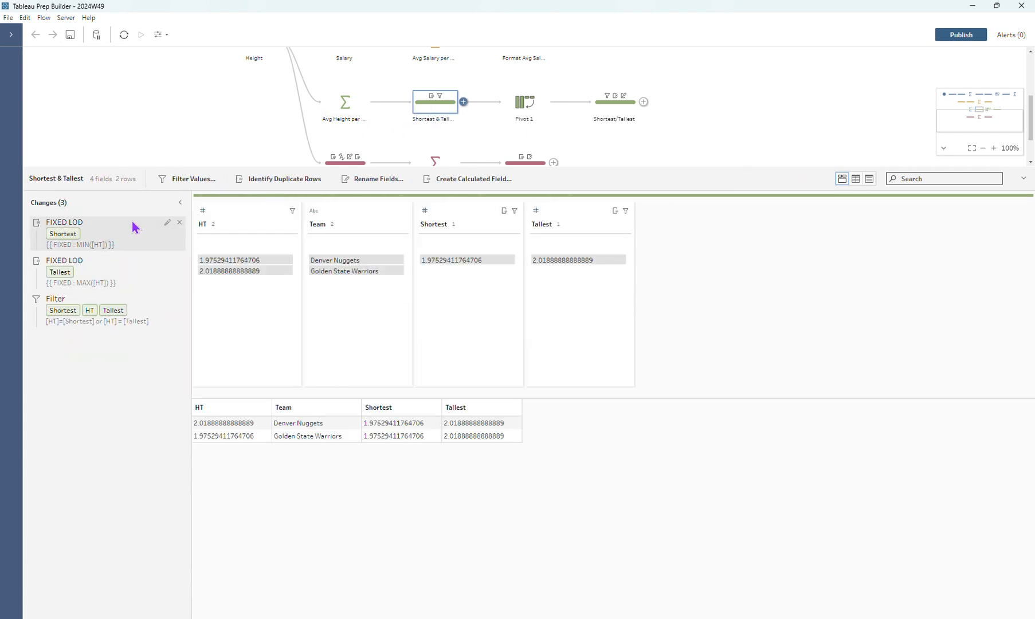
click(167, 223)
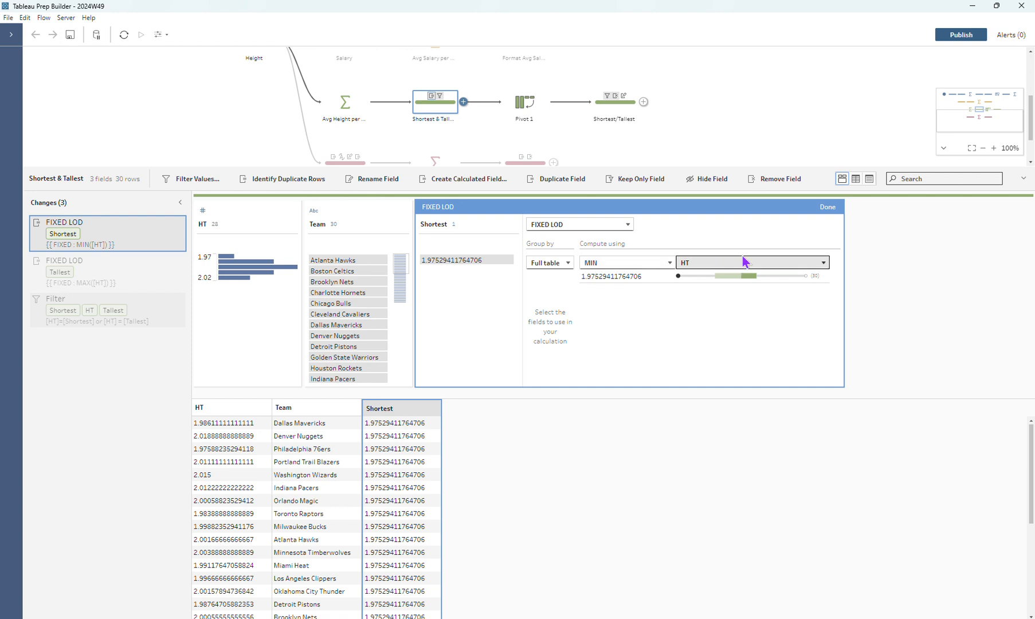
click(828, 207)
click(138, 280)
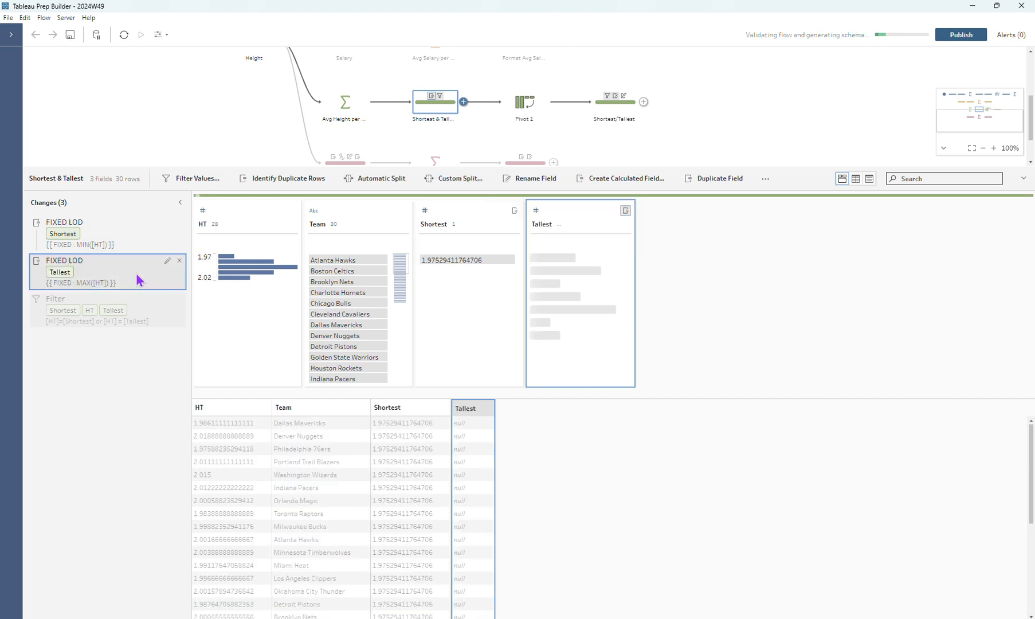
click(167, 261)
click(938, 209)
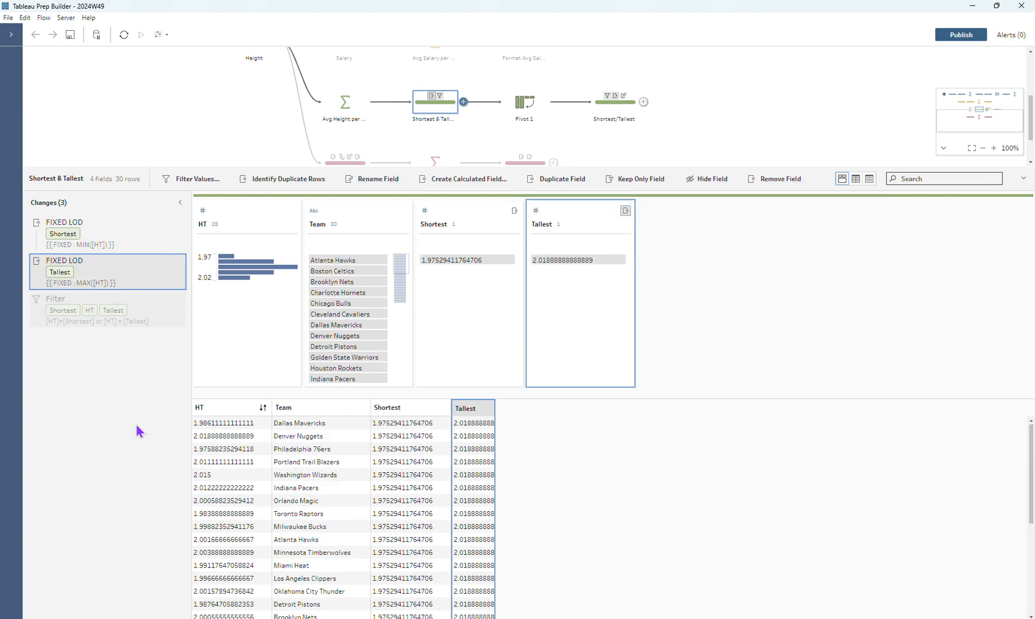
Review the filter formula comparing HT with Shortest and Tallest, and the rows it keeps
click(166, 299)
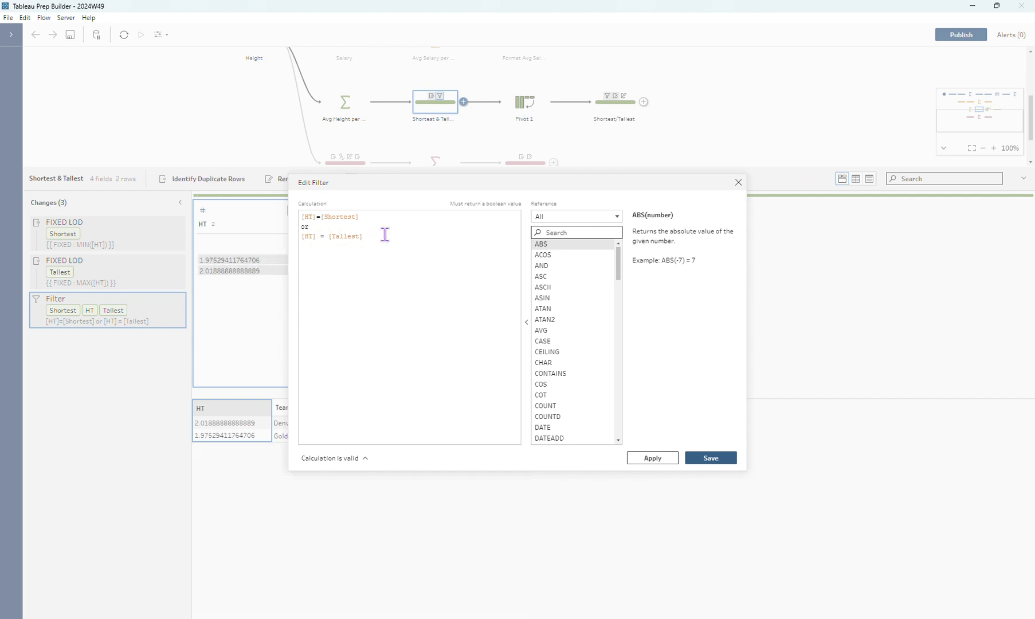
click(739, 182)
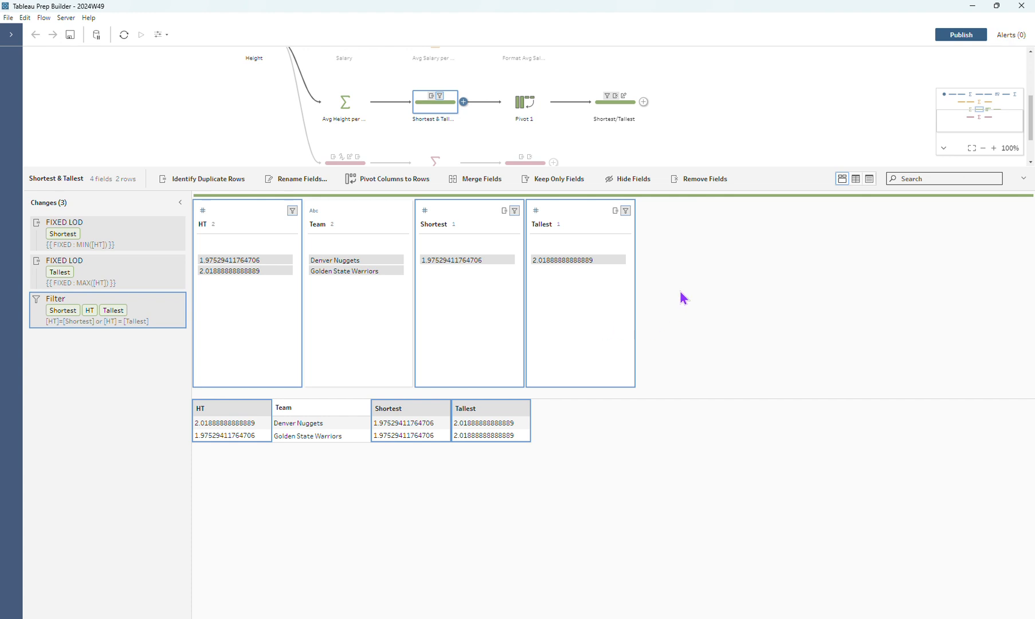
mouse_move(380, 266)
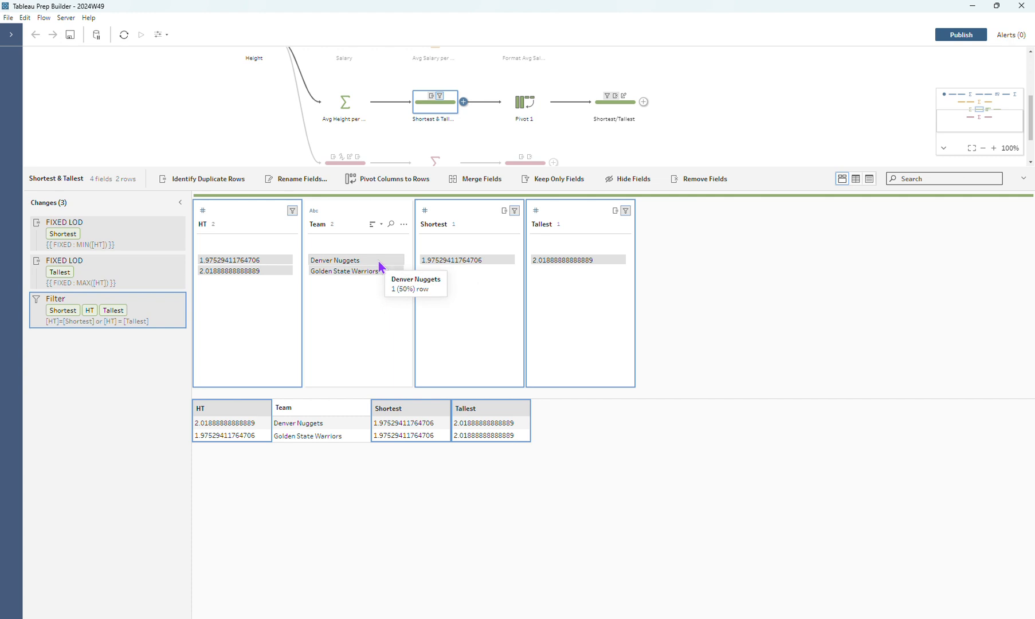
Inspect the Pivot 1 step, then match each Classifier value to its team in the Shortest/Tallest step
click(543, 109)
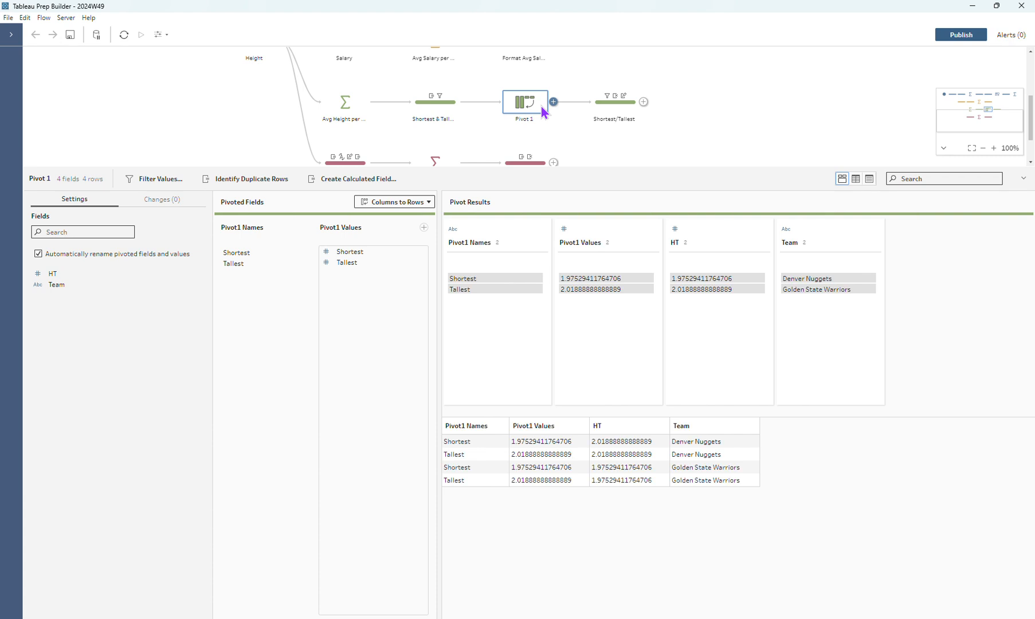
click(613, 106)
click(214, 261)
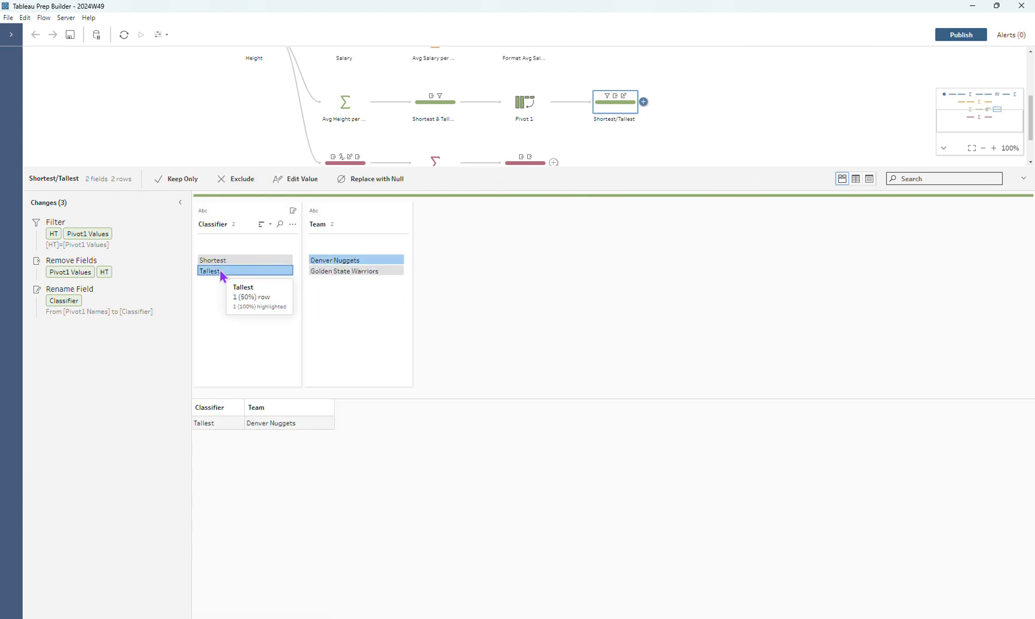
click(221, 273)
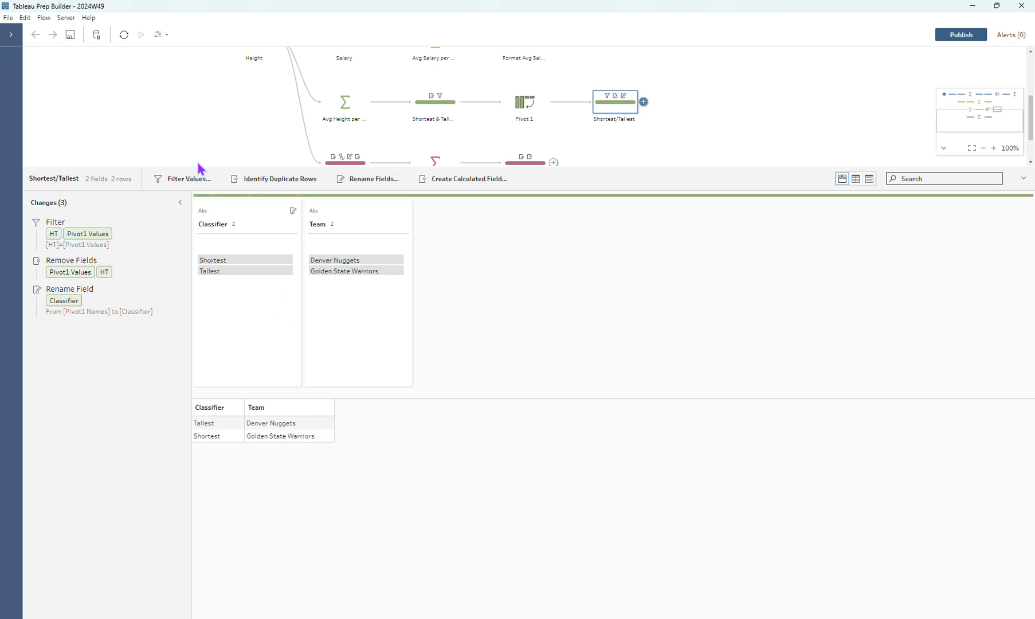
Review the changes in the Name/Number (1) step and the Avg Number per Height aggregation
scroll(200, 162, down, 1)
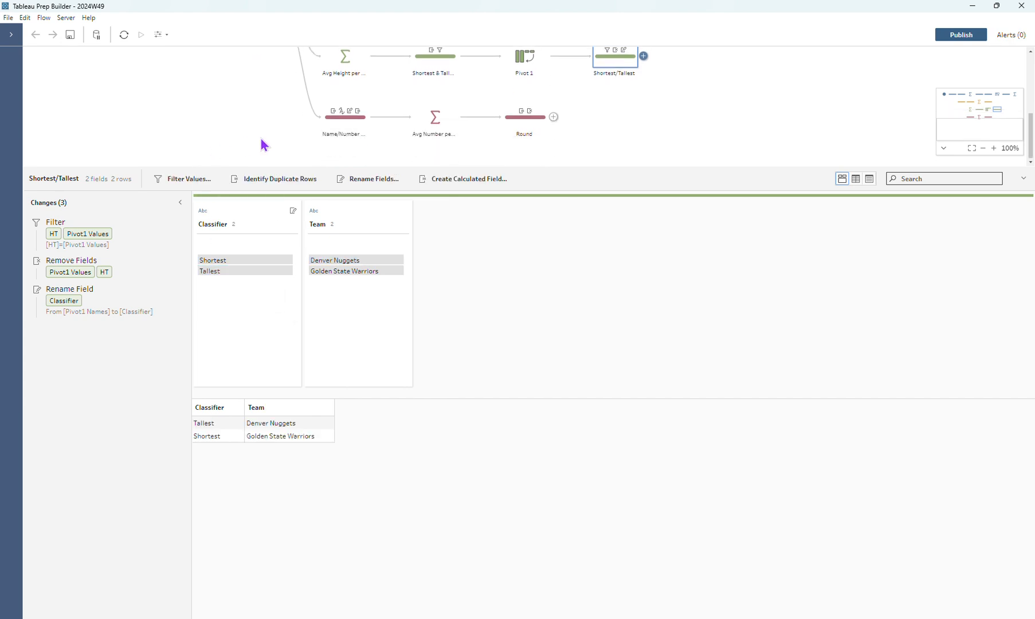
click(327, 125)
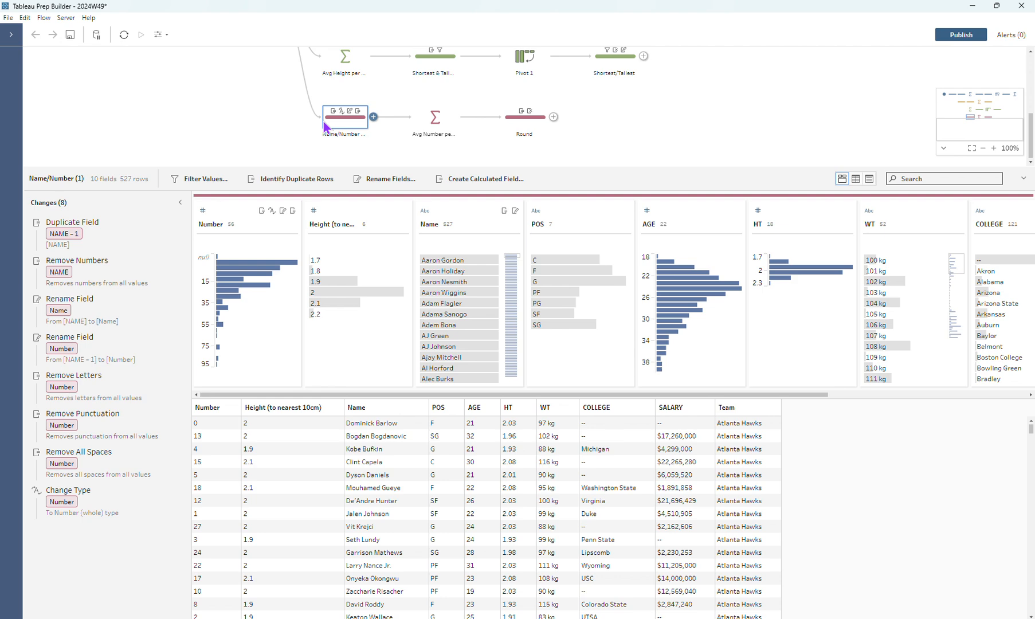
click(425, 120)
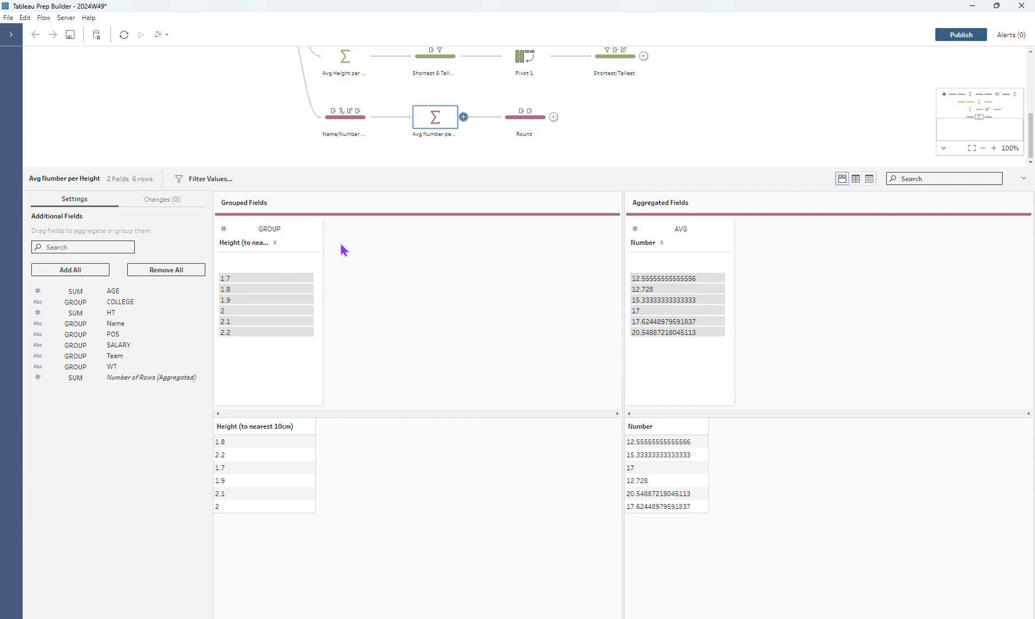
Compare the Name/Number (1) step with the original Name/Number step and show the original's Copy option without copying it
click(336, 125)
scroll(184, 134, up, 1)
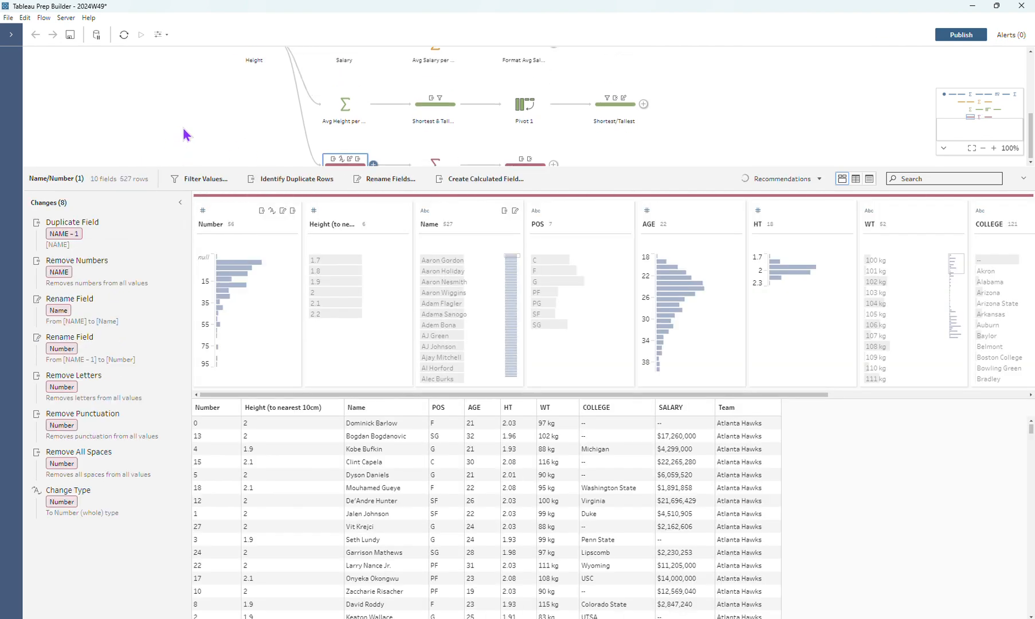
scroll(185, 134, up, 2)
click(259, 96)
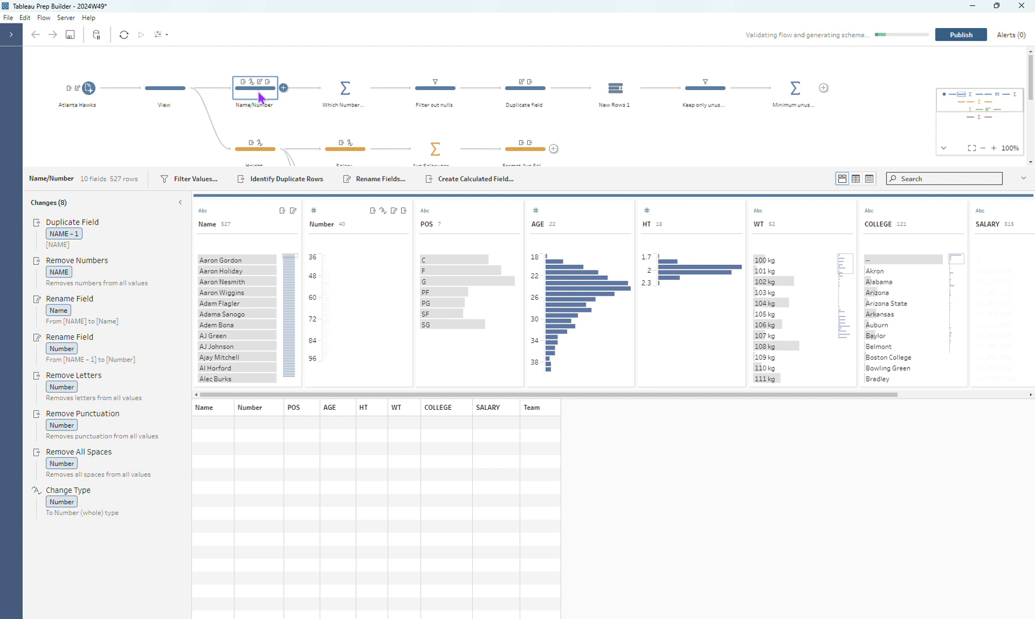
right_click(259, 96)
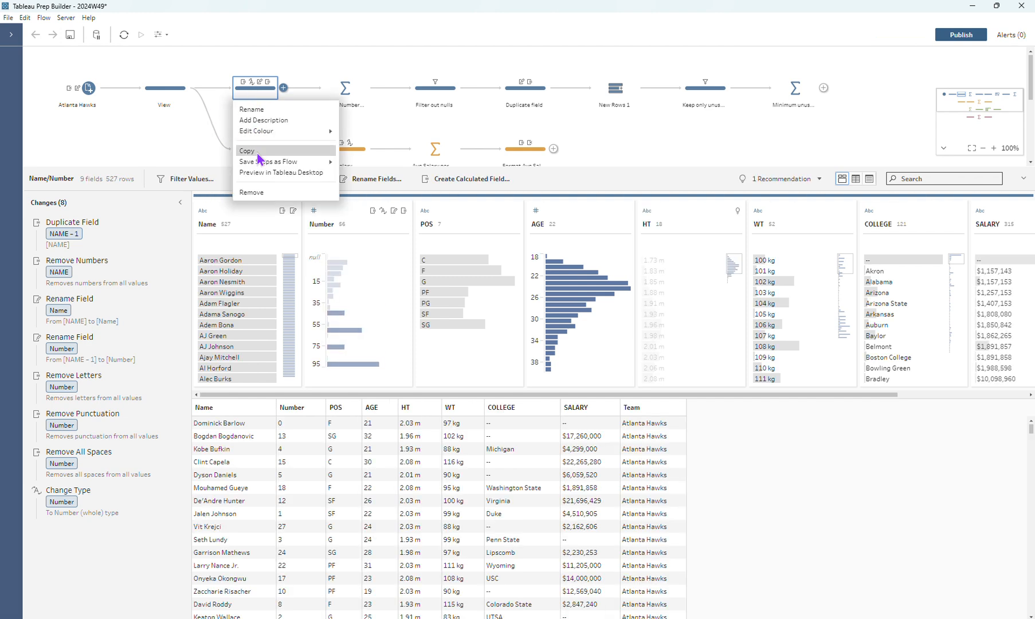
click(111, 142)
scroll(207, 130, down, 5)
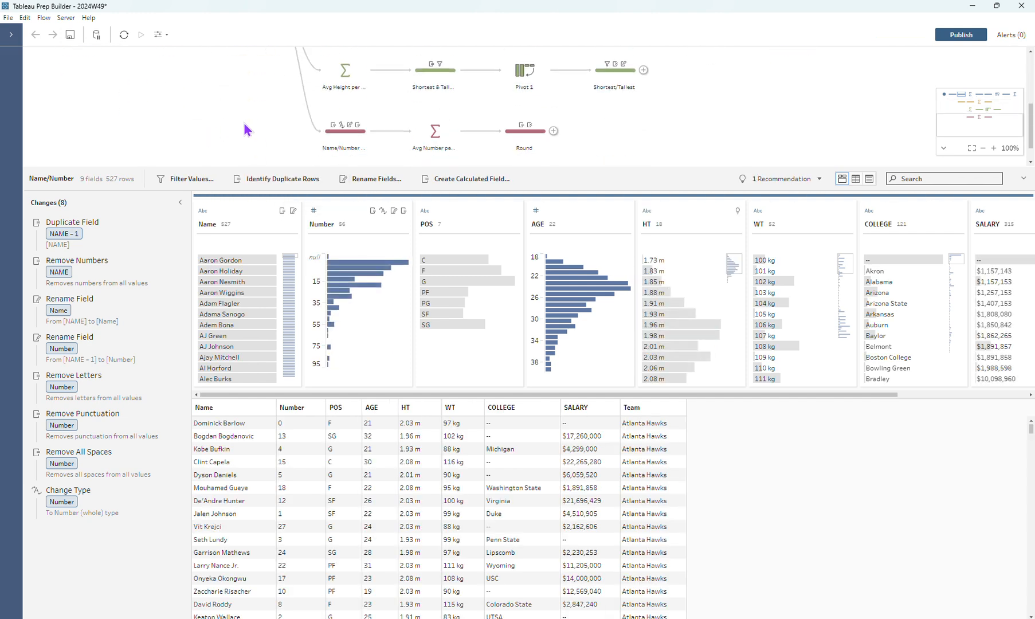
click(337, 126)
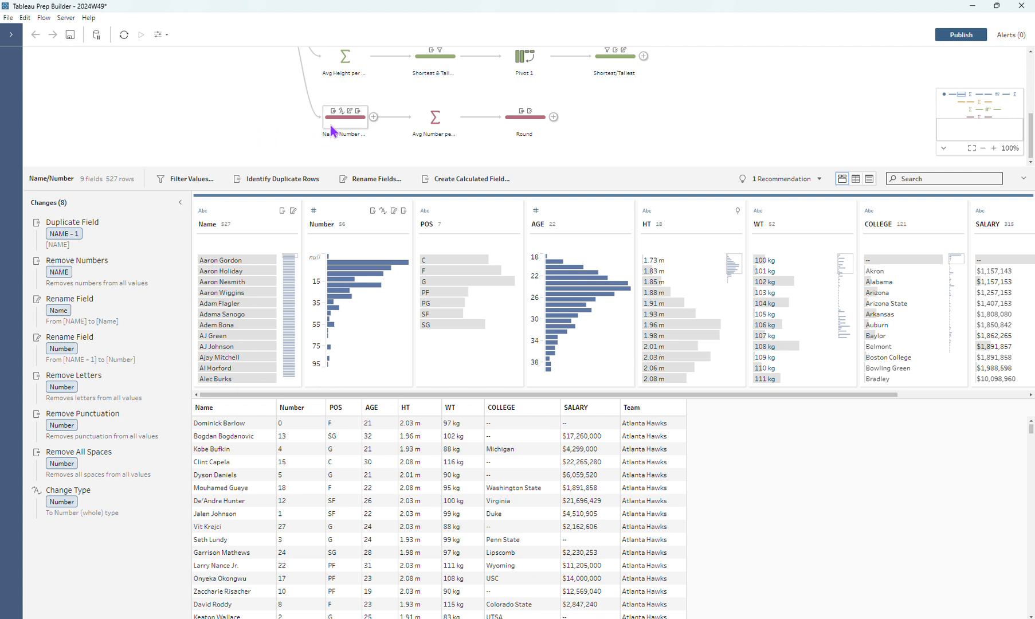
Review the Avg Number per Height aggregation and the Round step's changes, then return to the whole flow overview
click(434, 119)
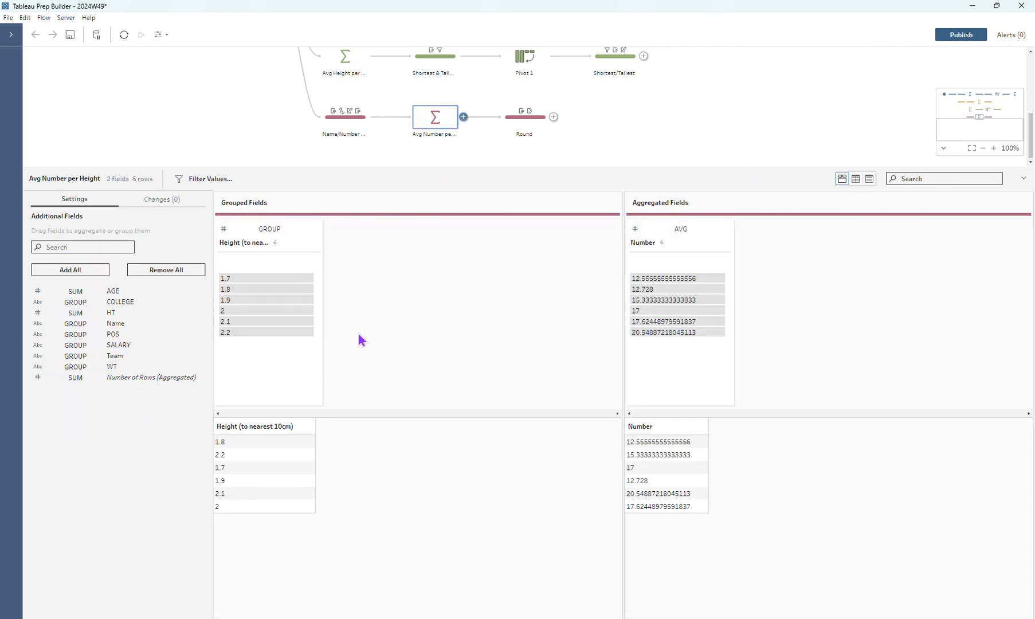
click(536, 126)
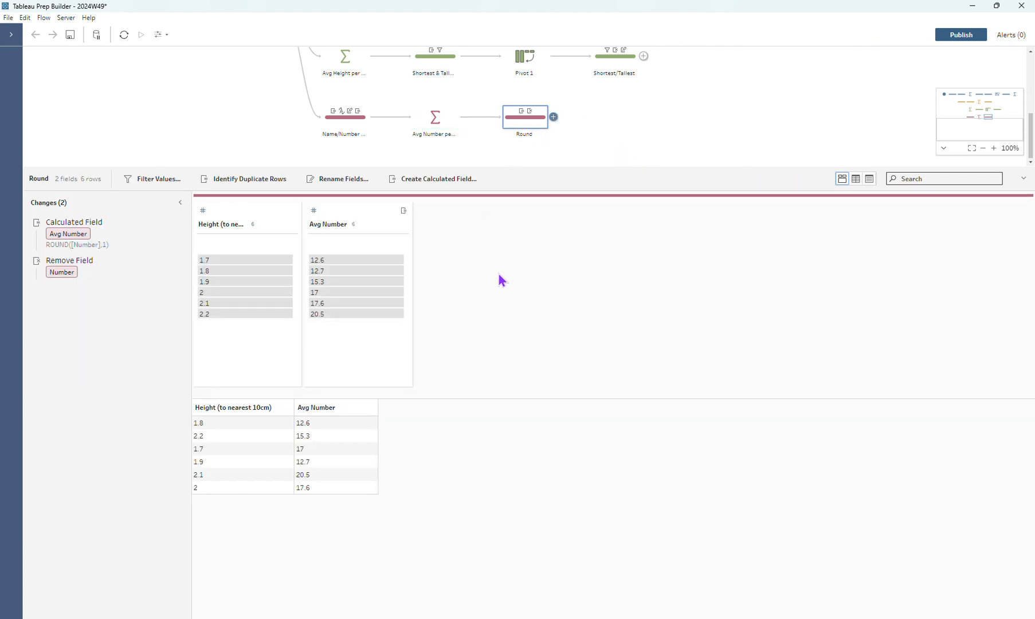
click(660, 140)
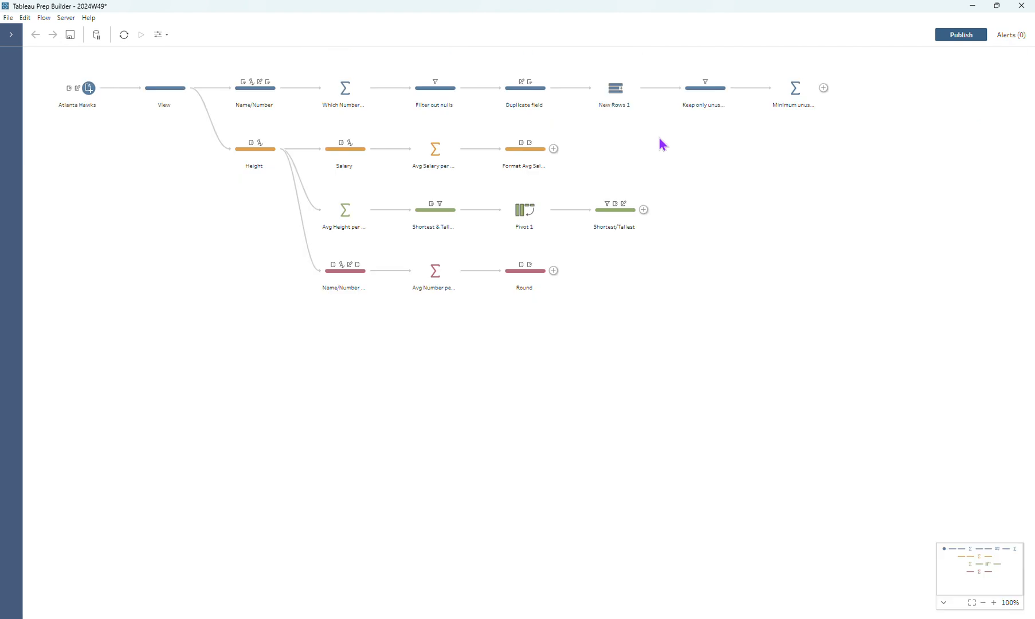